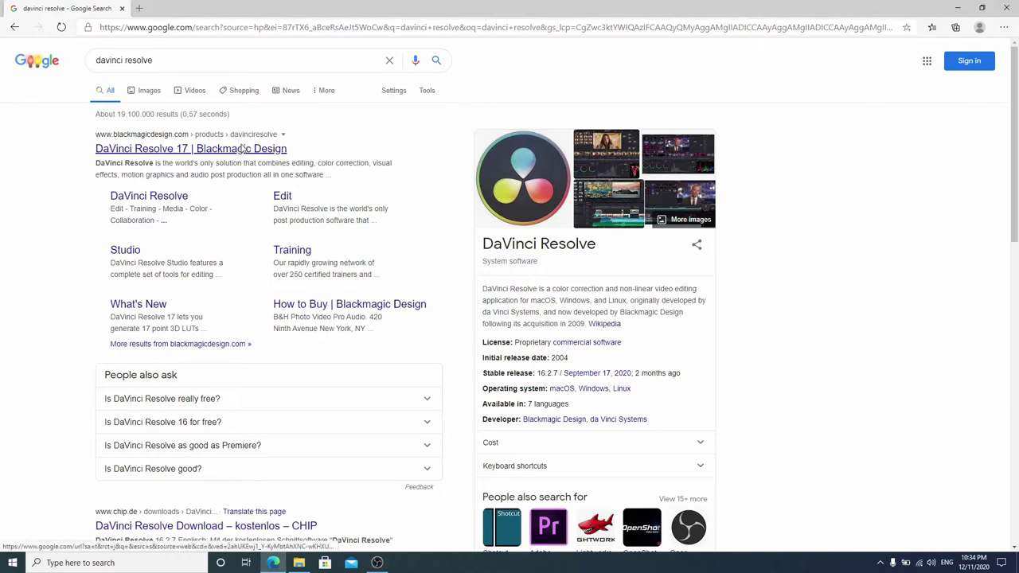
# Step: Scroll through the DaVinci Resolve 17 product page, then open the Resolve install folder
pyautogui.click(149, 151)
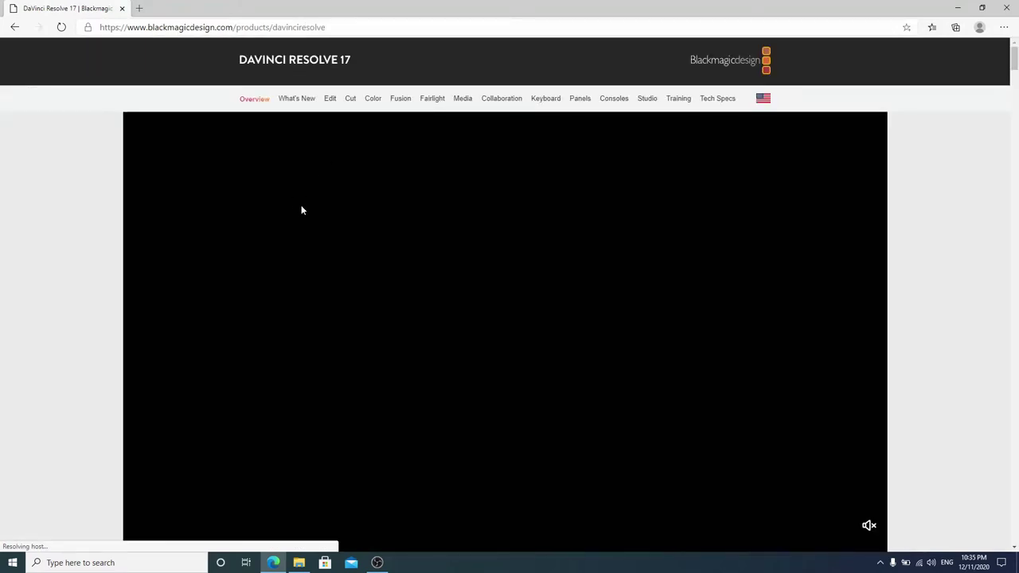
pyautogui.scroll(-10, 302, 209)
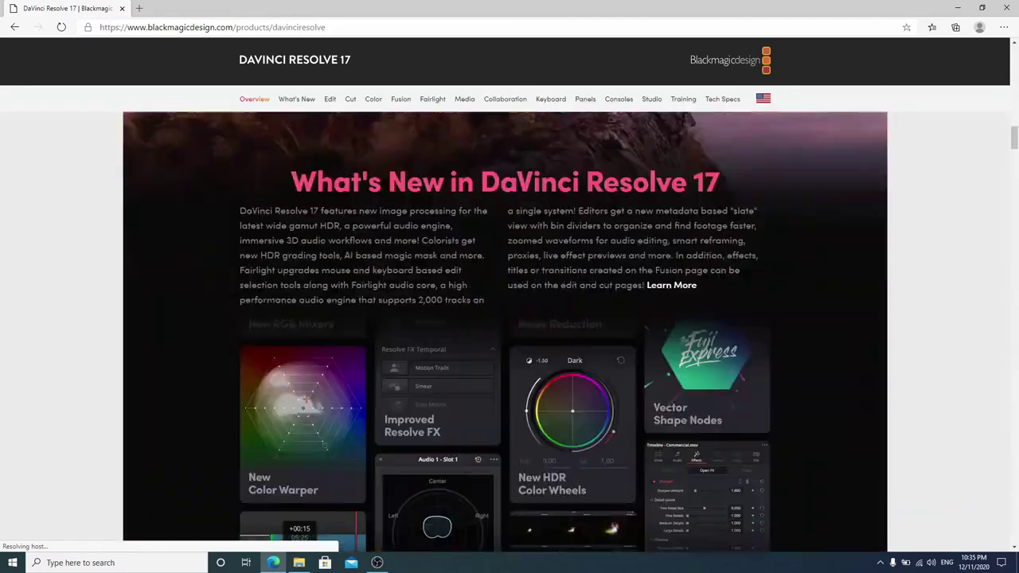
pyautogui.scroll(-2, 299, 205)
pyautogui.scroll(-5, 299, 205)
pyautogui.scroll(-5, 299, 205)
pyautogui.scroll(-5, 299, 205)
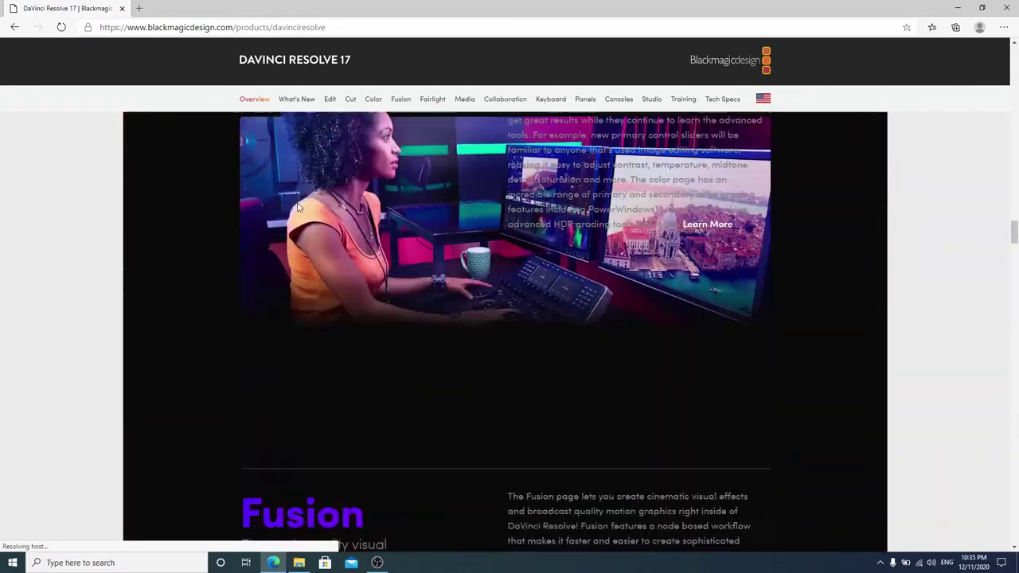
pyautogui.scroll(-5, 299, 207)
pyautogui.scroll(-5, 298, 207)
pyautogui.scroll(-5, 297, 205)
pyautogui.scroll(-5, 297, 204)
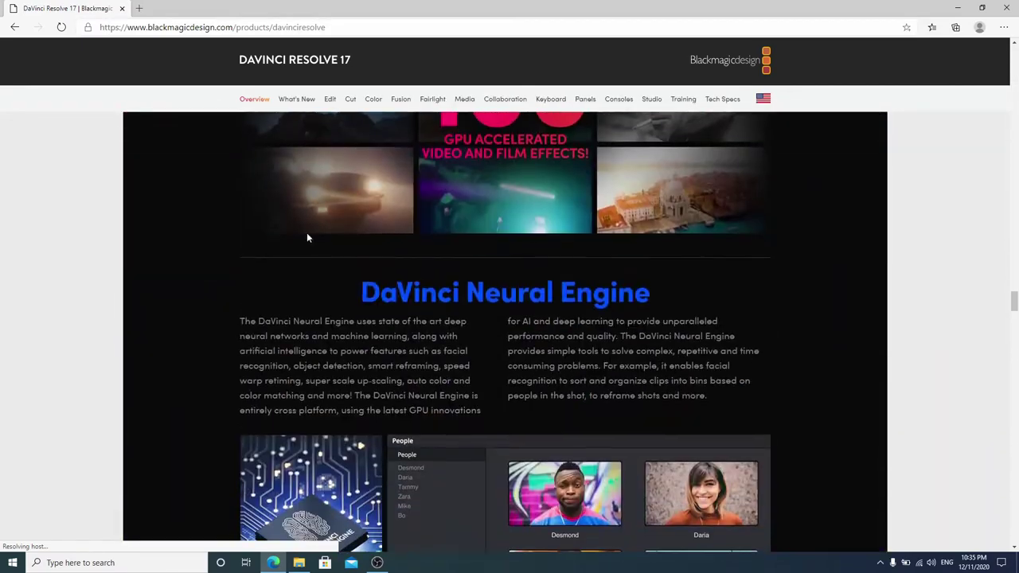
pyautogui.click(297, 564)
# Step: Launch Resolve.exe from the program folder and move Explorer and the browser aside
pyautogui.scroll(-5, 345, 366)
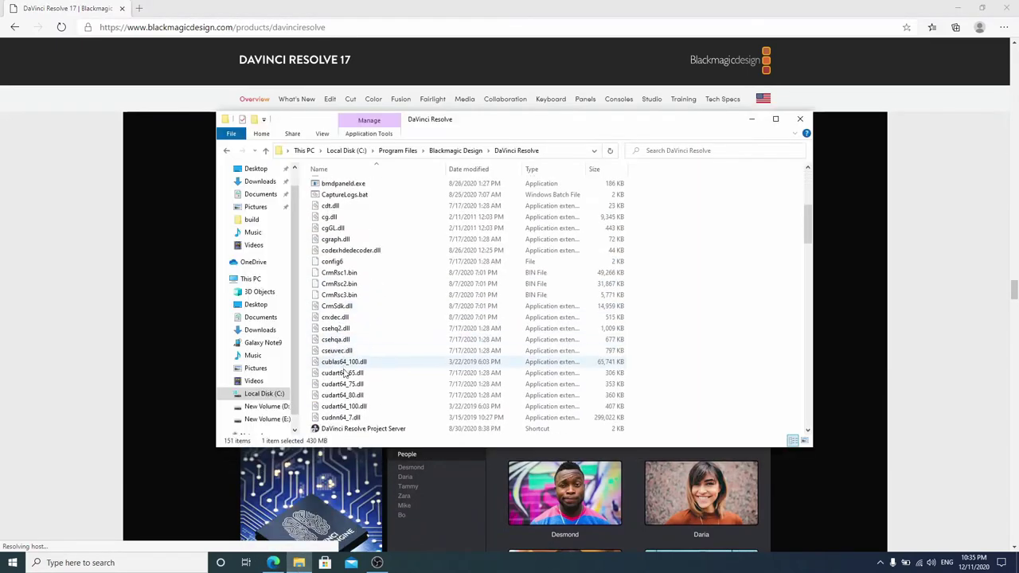
pyautogui.scroll(-2, 344, 374)
pyautogui.scroll(-15, 330, 318)
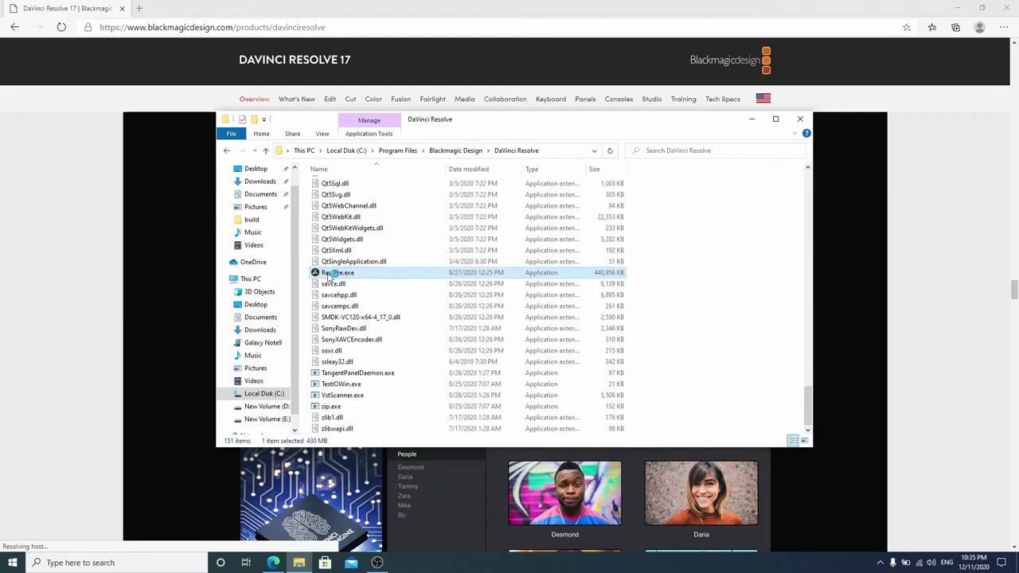
pyautogui.click(751, 120)
pyautogui.moveTo(402, 564)
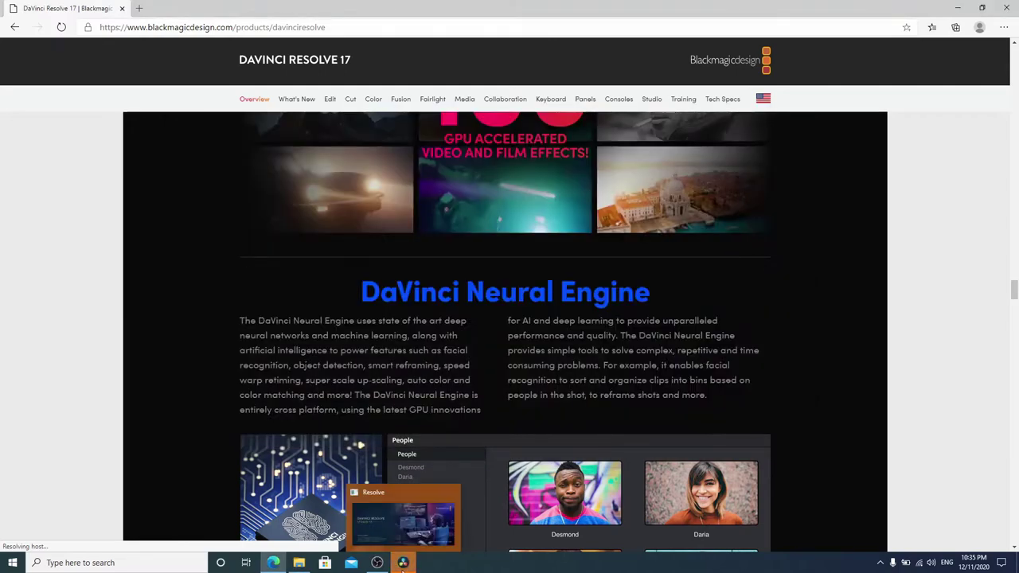
pyautogui.click(427, 511)
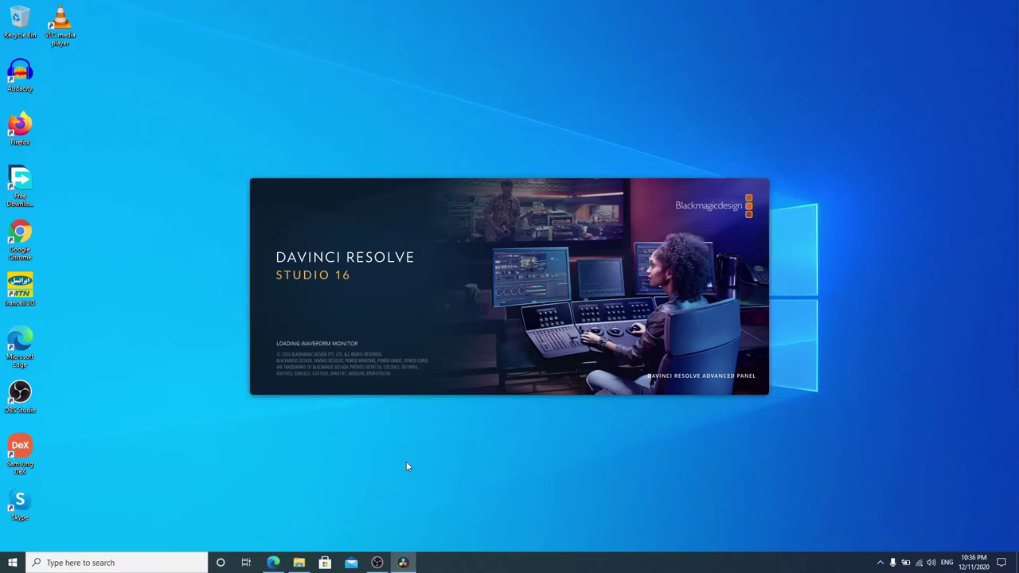
pyautogui.click(299, 564)
pyautogui.click(300, 563)
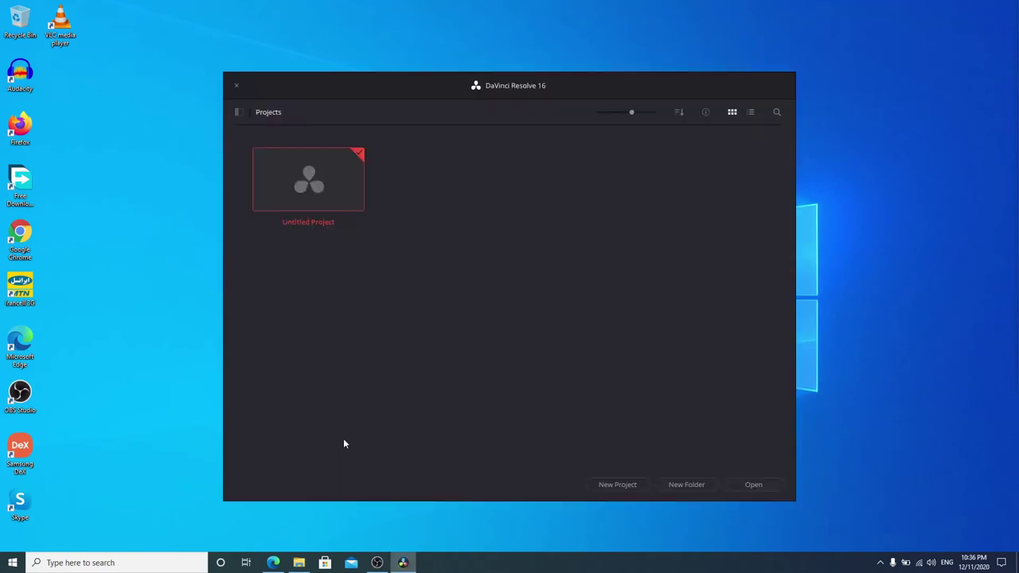
# Step: Create a project called TEST and switch to its Media page
pyautogui.click(614, 486)
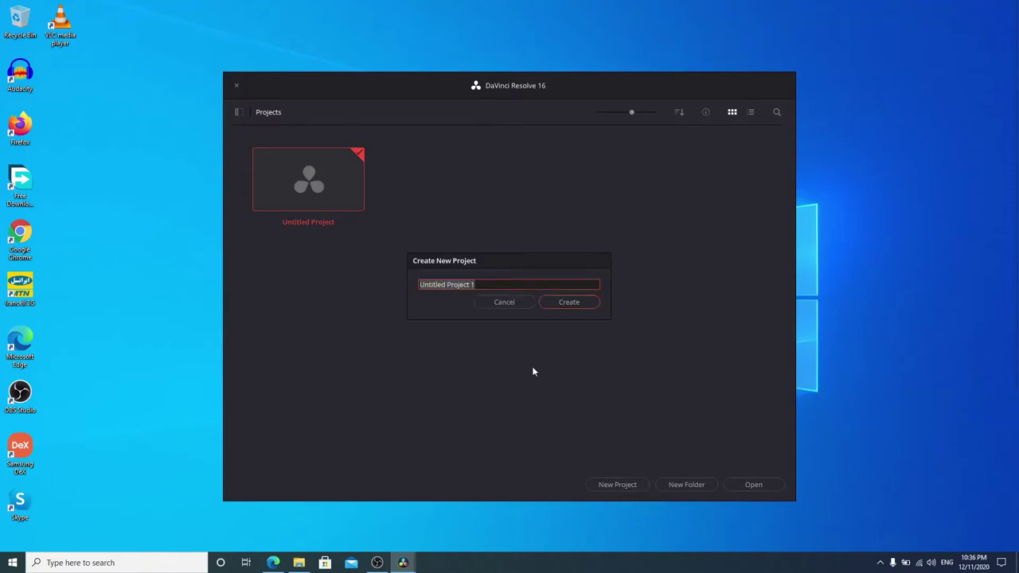
pyautogui.write('test')
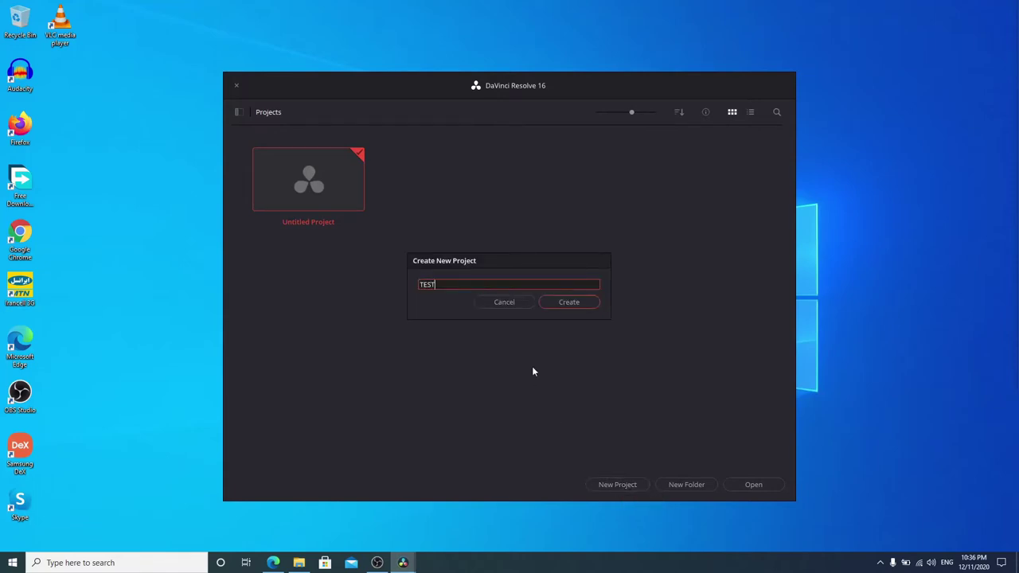
pyautogui.press('Return')
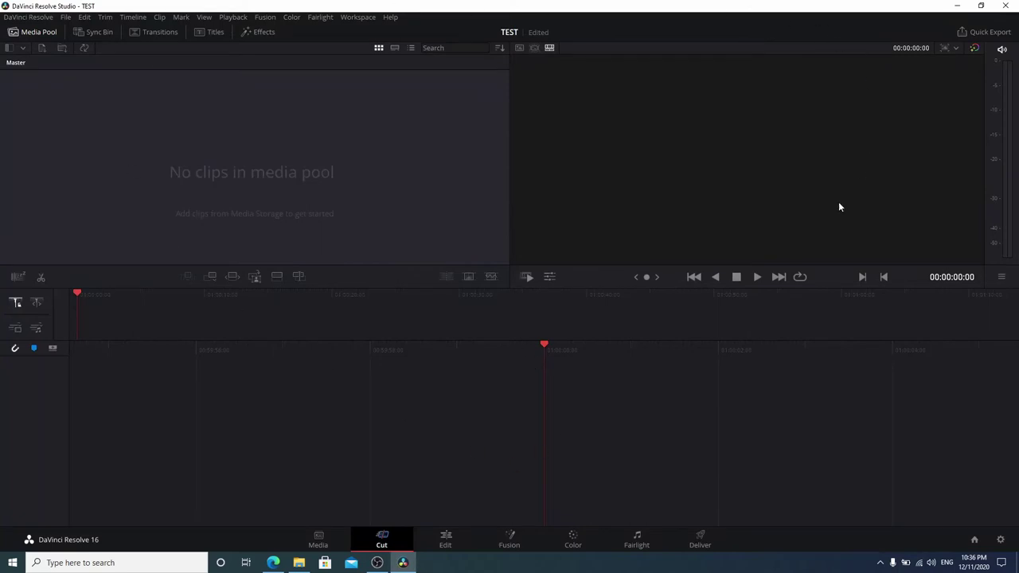
pyautogui.click(330, 539)
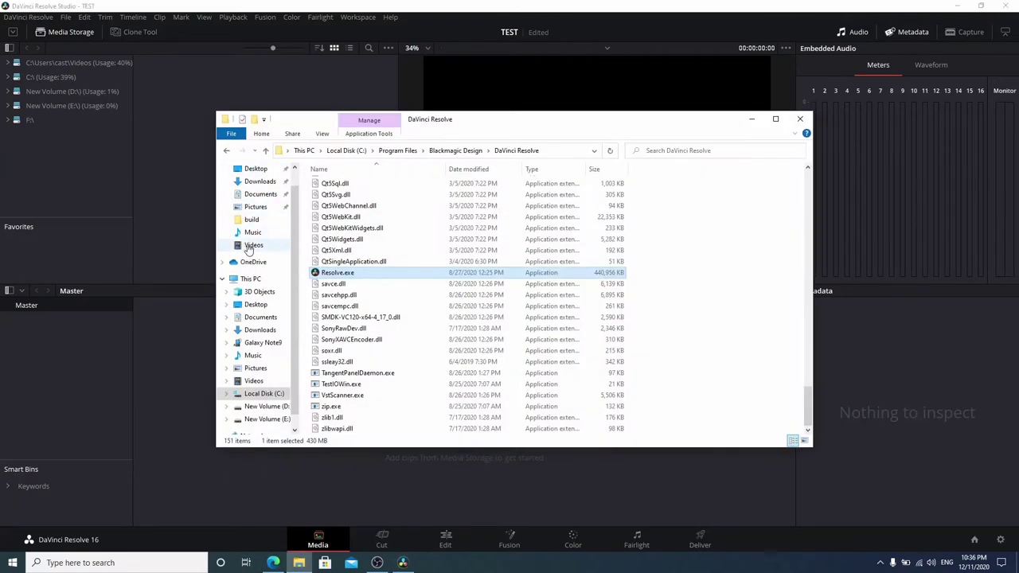
# Step: Browse File Explorer to C:\Users\Lenovo\Videos\os-how-app-run-on-android
pyautogui.click(253, 245)
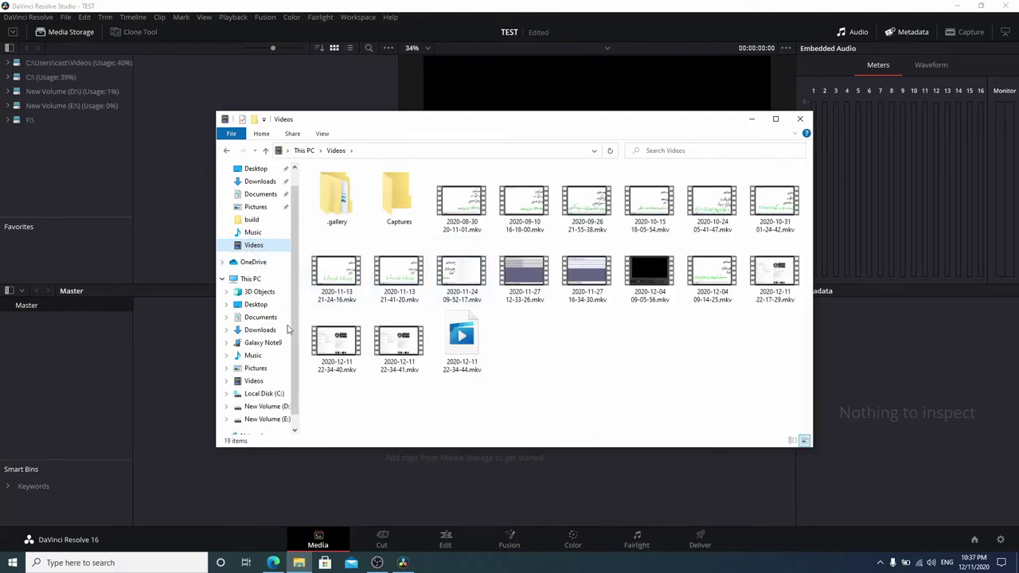
pyautogui.click(264, 394)
pyautogui.doubleClick(329, 274)
pyautogui.doubleClick(334, 206)
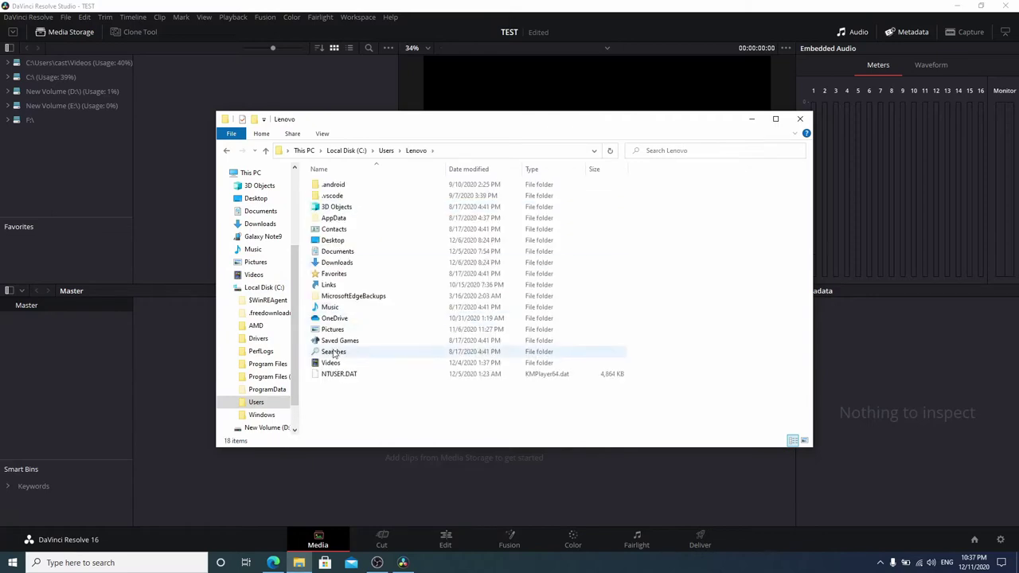
pyautogui.doubleClick(335, 362)
pyautogui.click(359, 263)
pyautogui.doubleClick(359, 269)
pyautogui.press('Right')
pyautogui.press('Right')
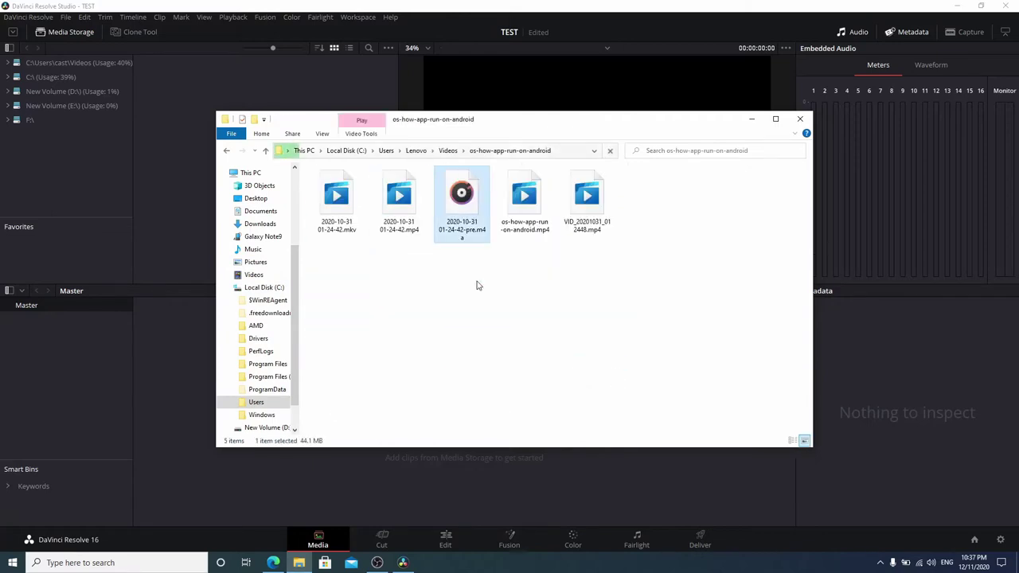
pyautogui.press('Right')
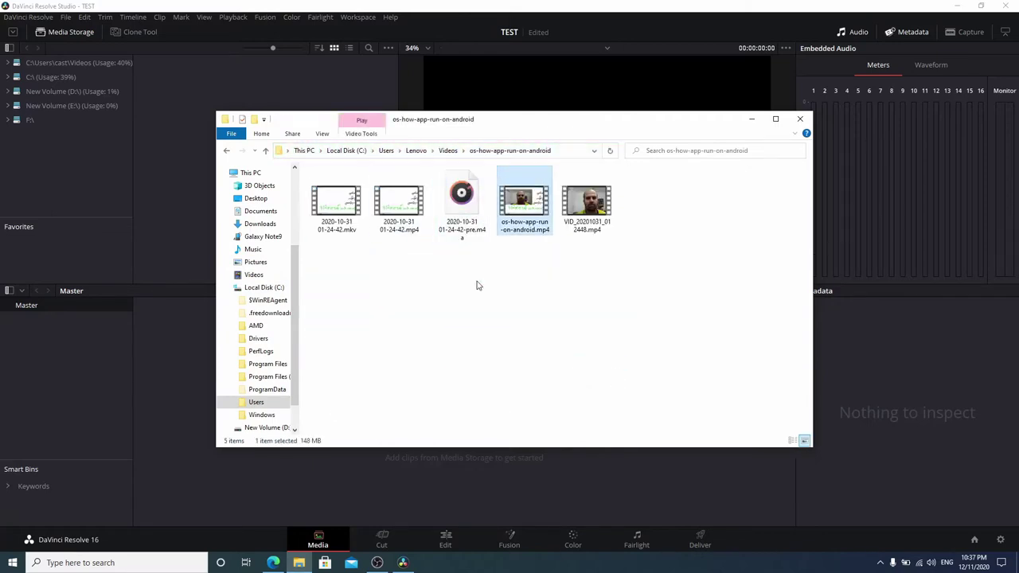
# Step: Select the webcam and whiteboard MP4s and drag them into Resolve's Media Pool
pyautogui.click(567, 232)
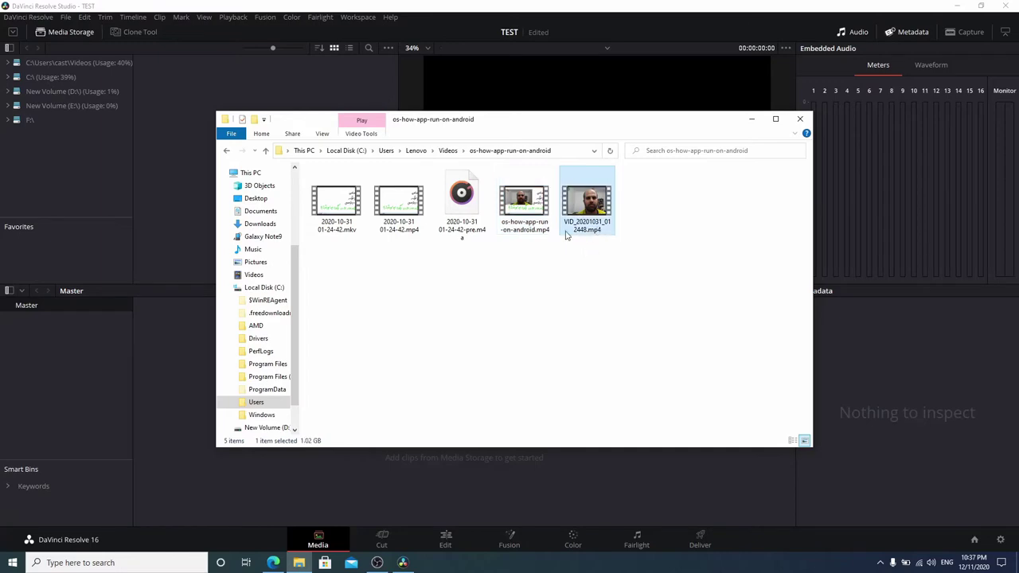
pyautogui.doubleClick(408, 226)
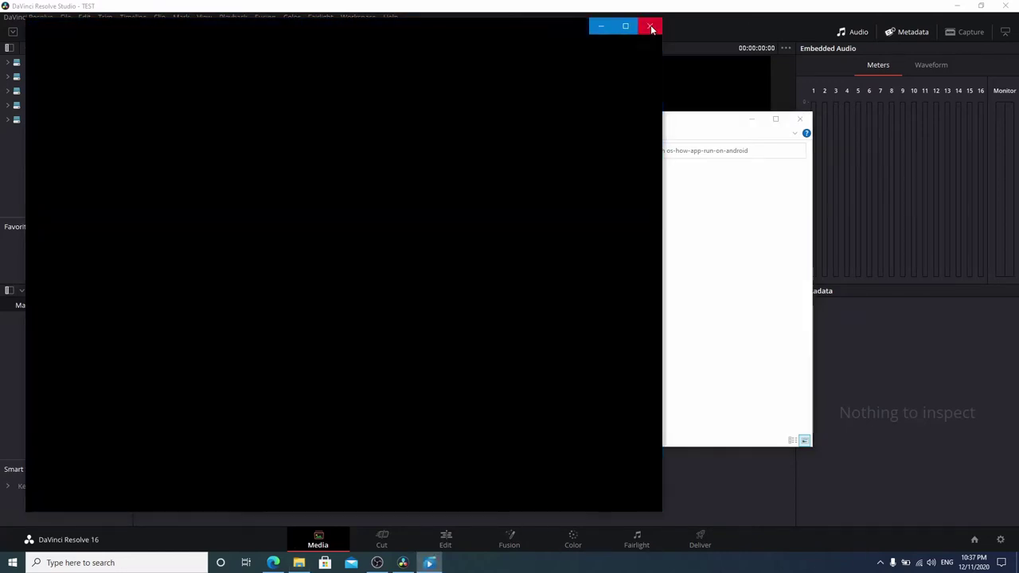
pyautogui.click(649, 26)
pyautogui.moveTo(400, 224)
pyautogui.mouseDown()
pyautogui.moveTo(184, 166)
pyautogui.moveTo(186, 119)
pyautogui.mouseUp()
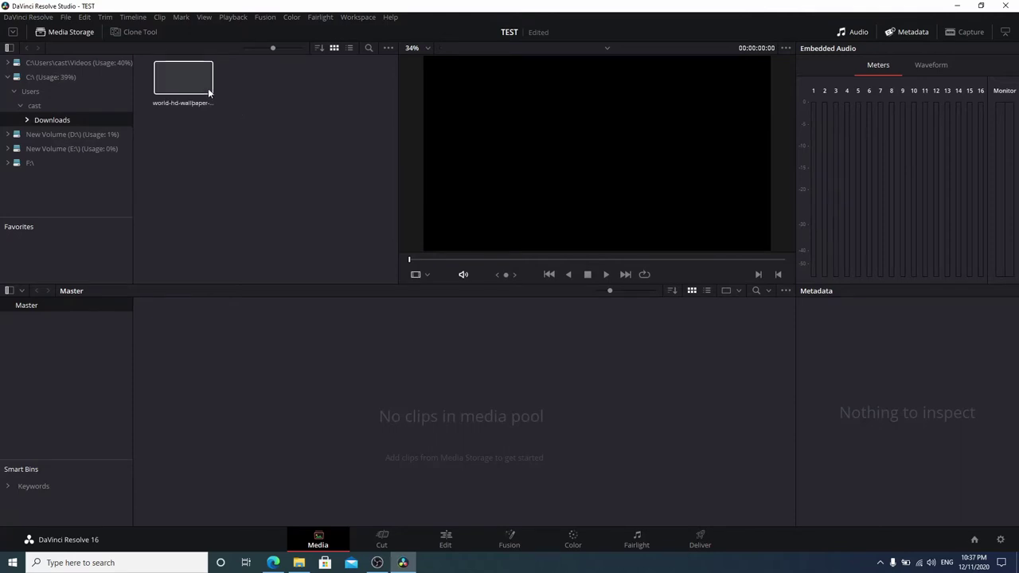
pyautogui.hotkey('alt', 'Tab')
pyautogui.moveTo(398, 203); pyautogui.dragTo(192, 353)
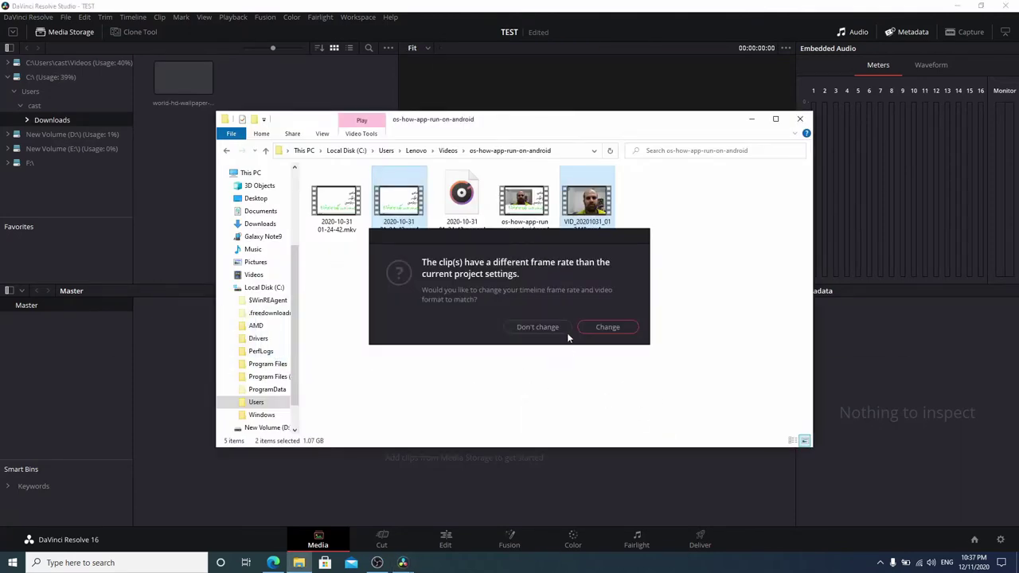
pyautogui.click(604, 326)
pyautogui.click(522, 484)
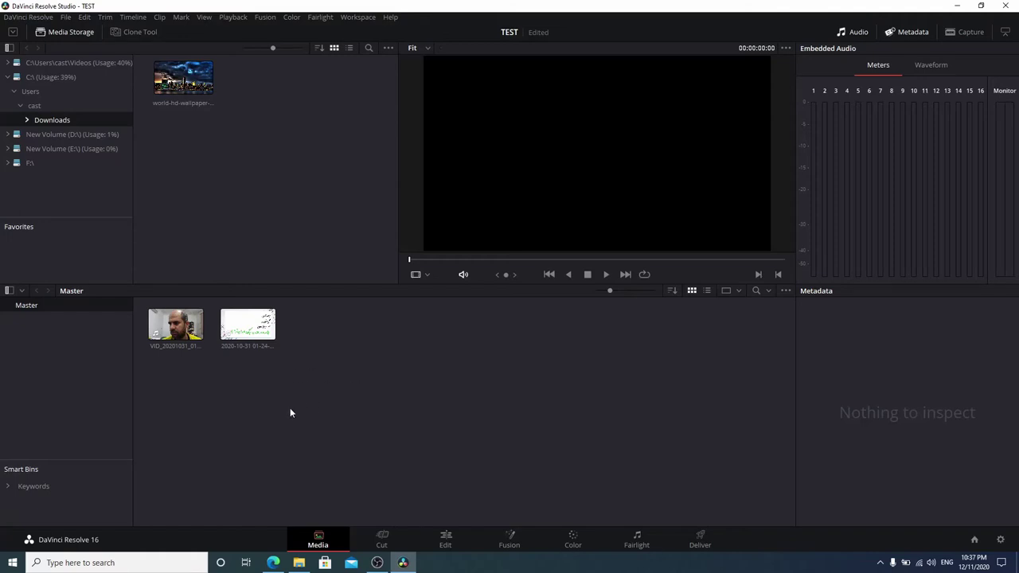
pyautogui.click(172, 330)
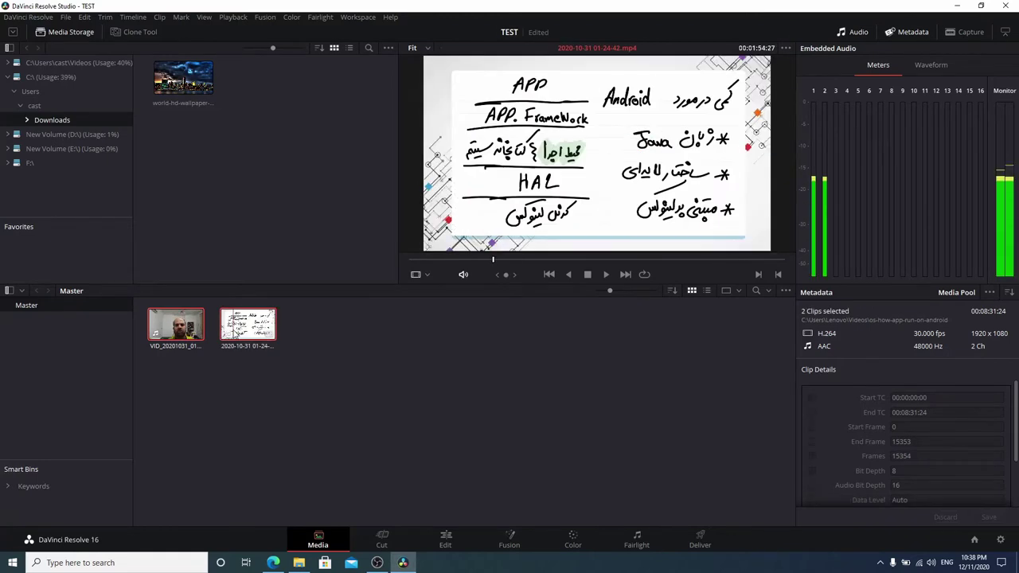
pyautogui.keyDown('ctrl'); pyautogui.click(258, 335); pyautogui.keyUp('ctrl')
# Step: Build a multicam clip from both clips with Sequential angle naming and Sound sync
pyautogui.rightClick(255, 334)
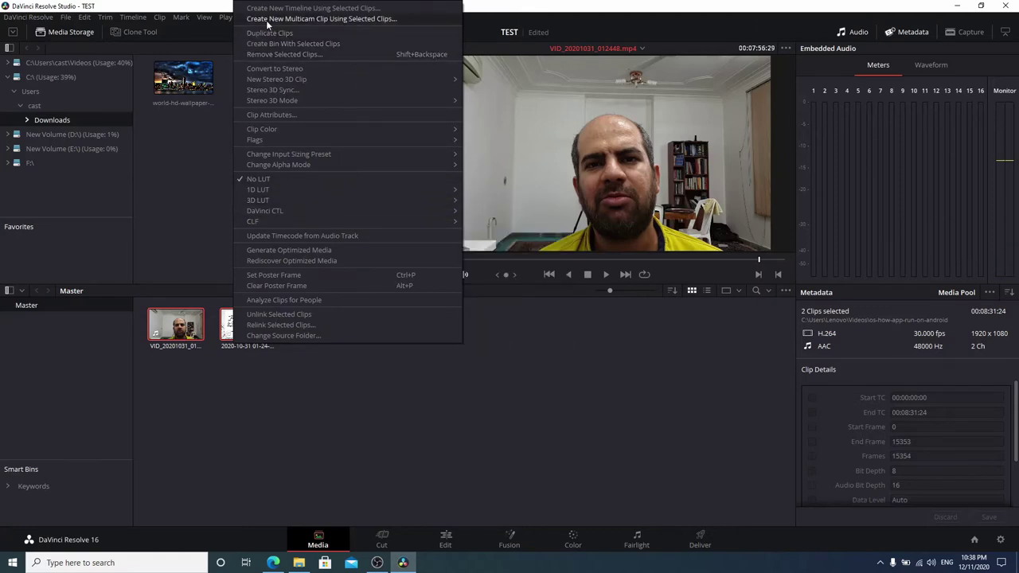
pyautogui.click(382, 19)
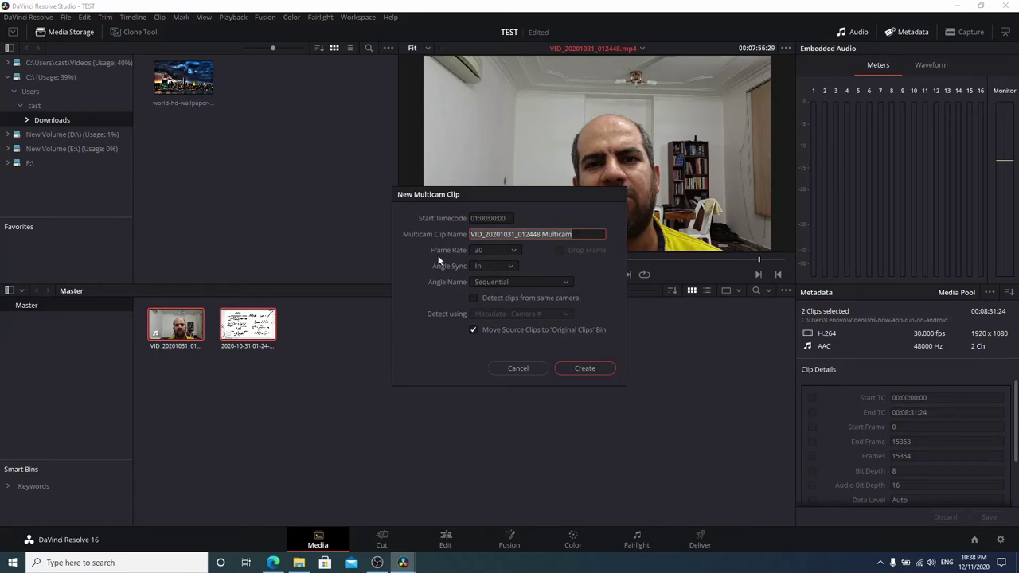
pyautogui.click(489, 282)
pyautogui.click(489, 283)
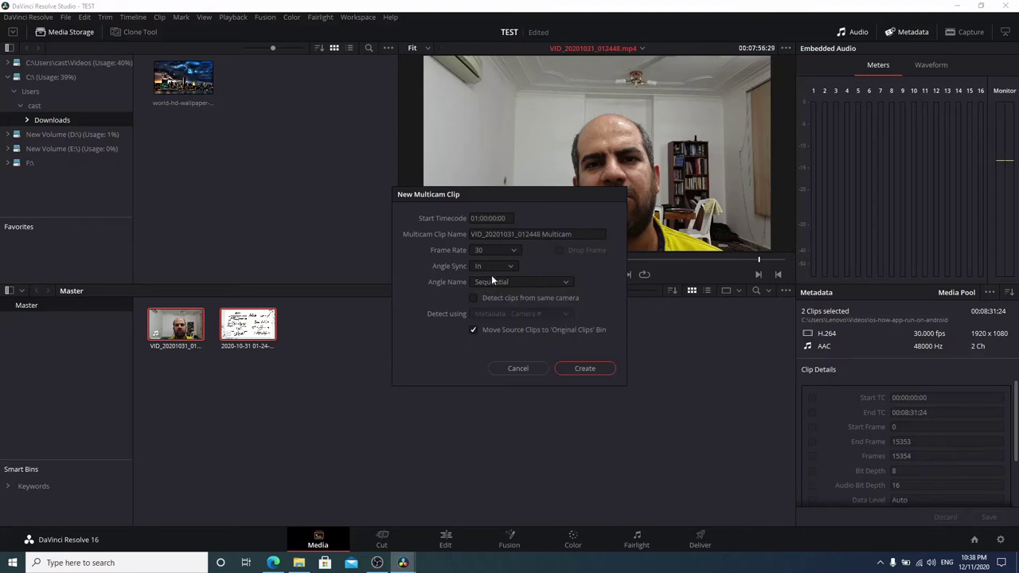
pyautogui.click(495, 267)
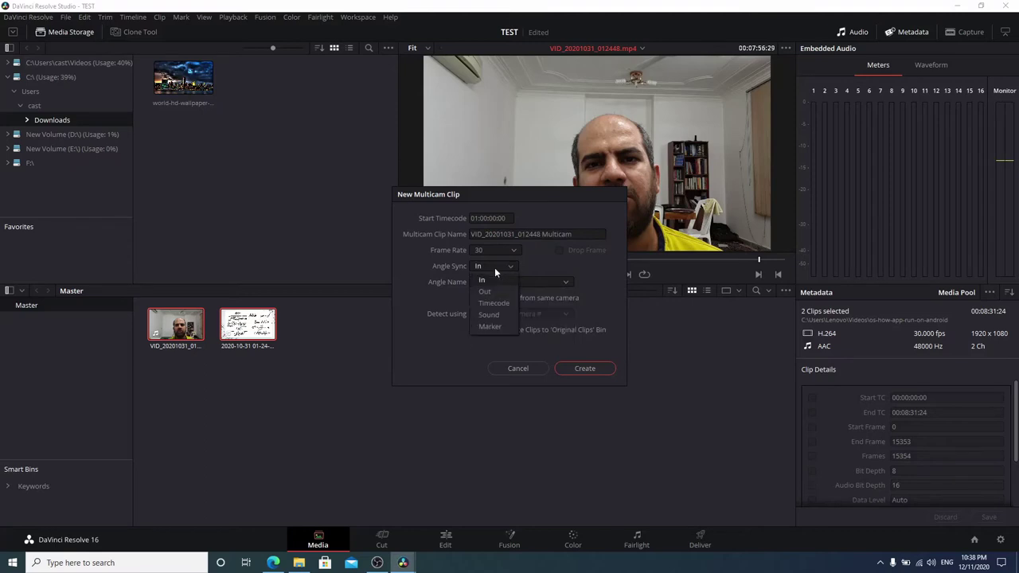
pyautogui.click(486, 315)
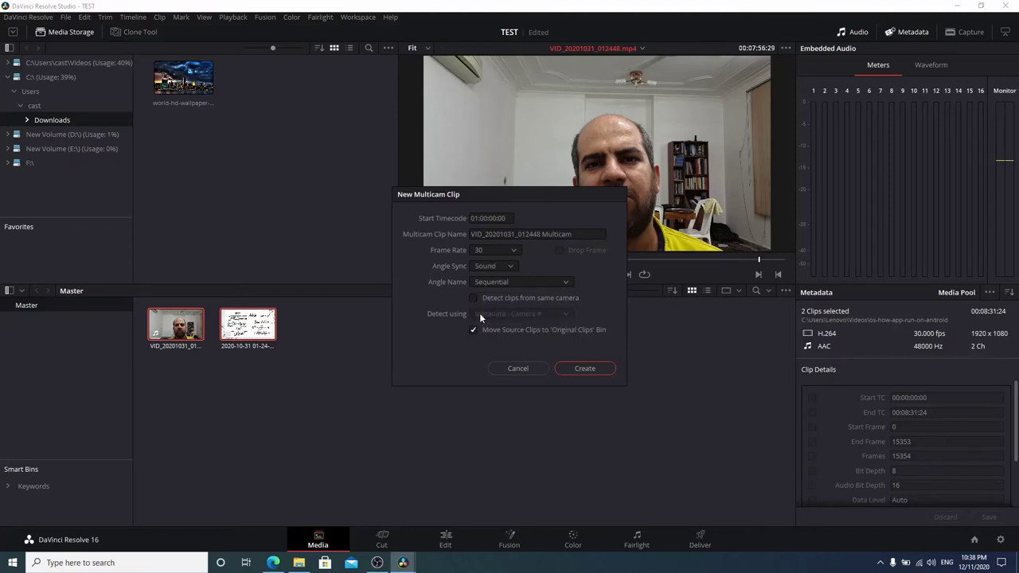
pyautogui.click(572, 370)
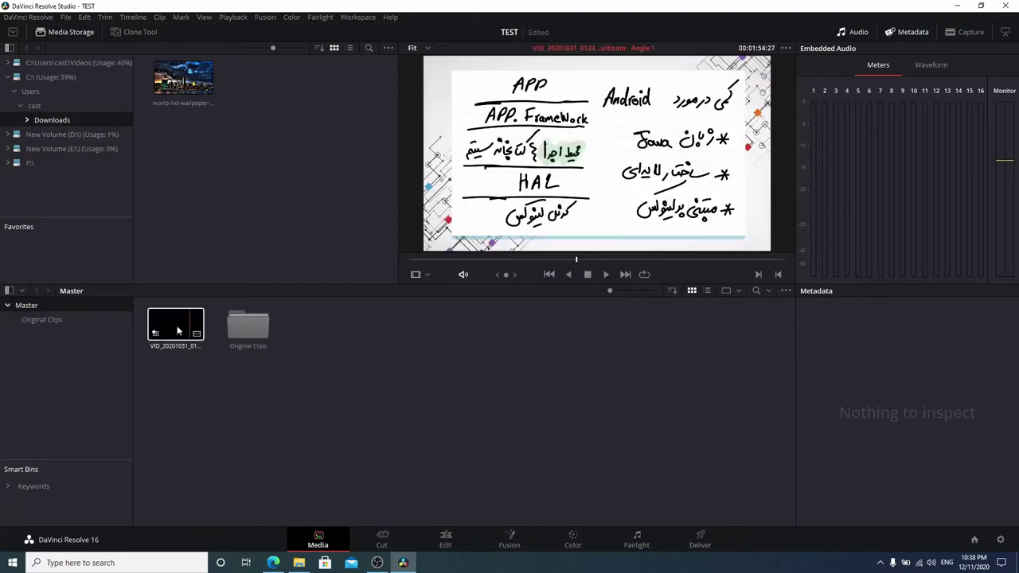
# Step: Open the VID_20201031_012448 Multicam clip in a timeline
pyautogui.click(172, 334)
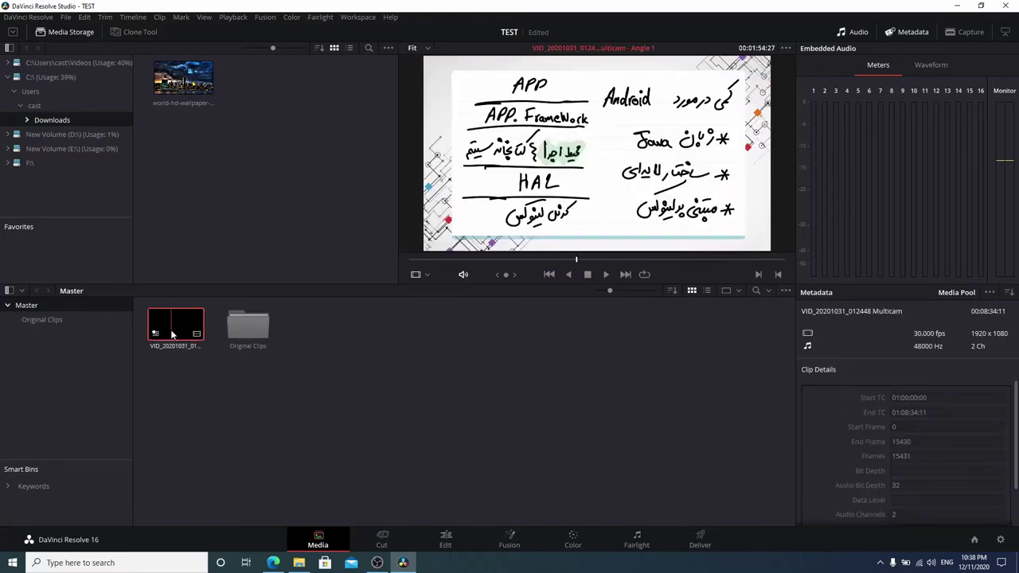
pyautogui.rightClick(172, 334)
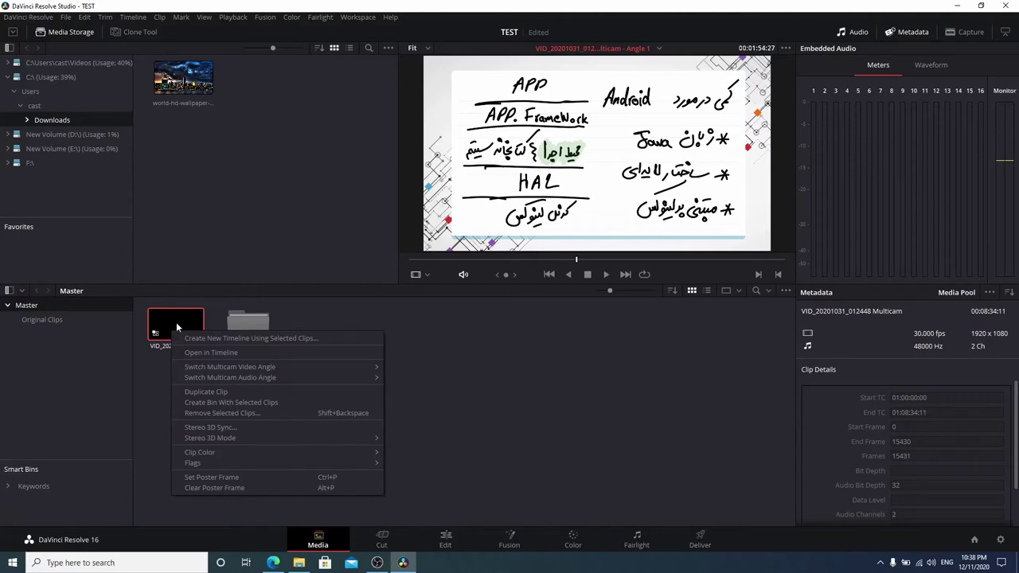
pyautogui.click(198, 355)
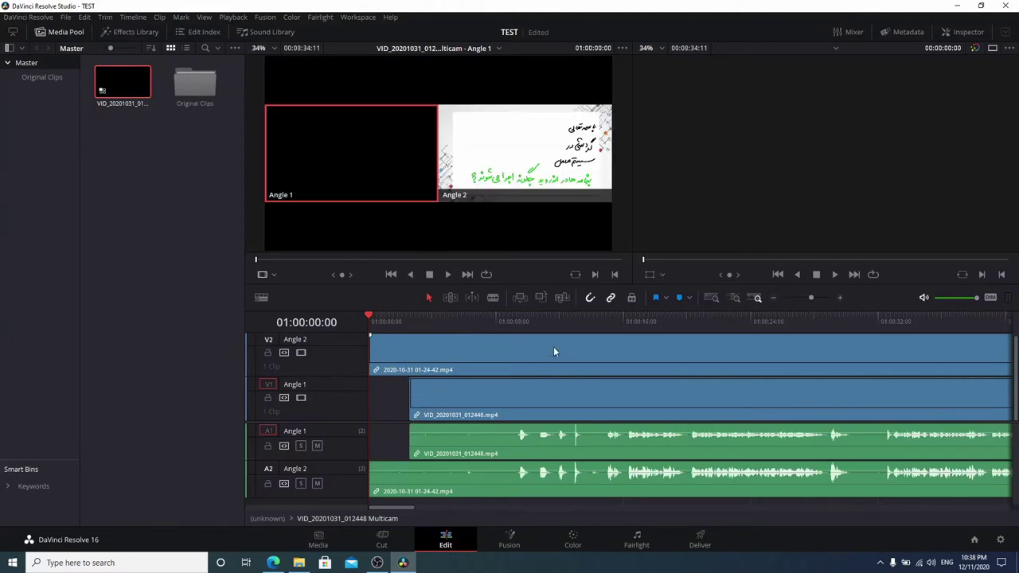
# Step: Scrub the timeline around 01:00:12–01:00:13, then move to the Edit page
pyautogui.click(536, 319)
pyautogui.click(560, 316)
pyautogui.click(582, 317)
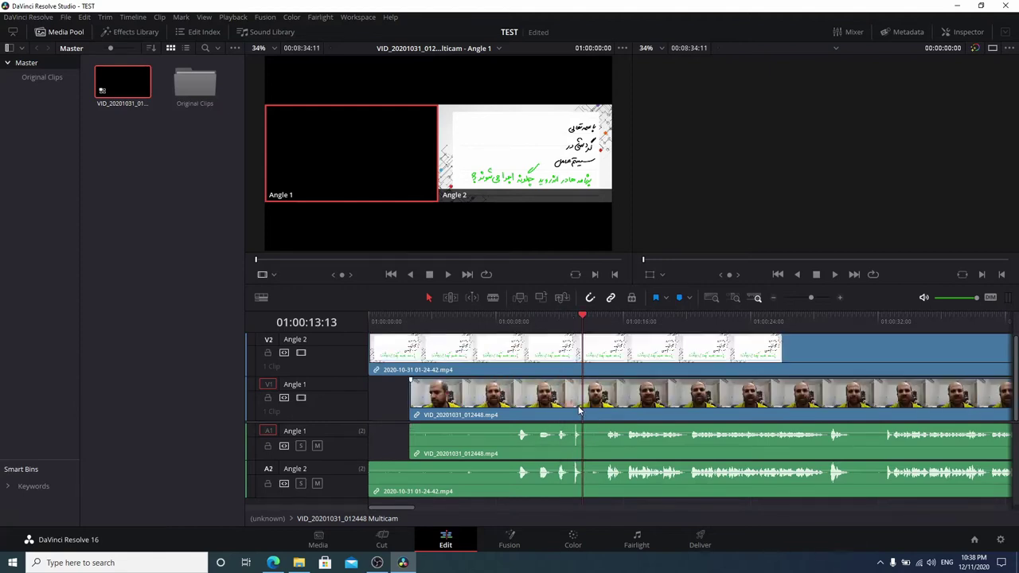
pyautogui.click(568, 322)
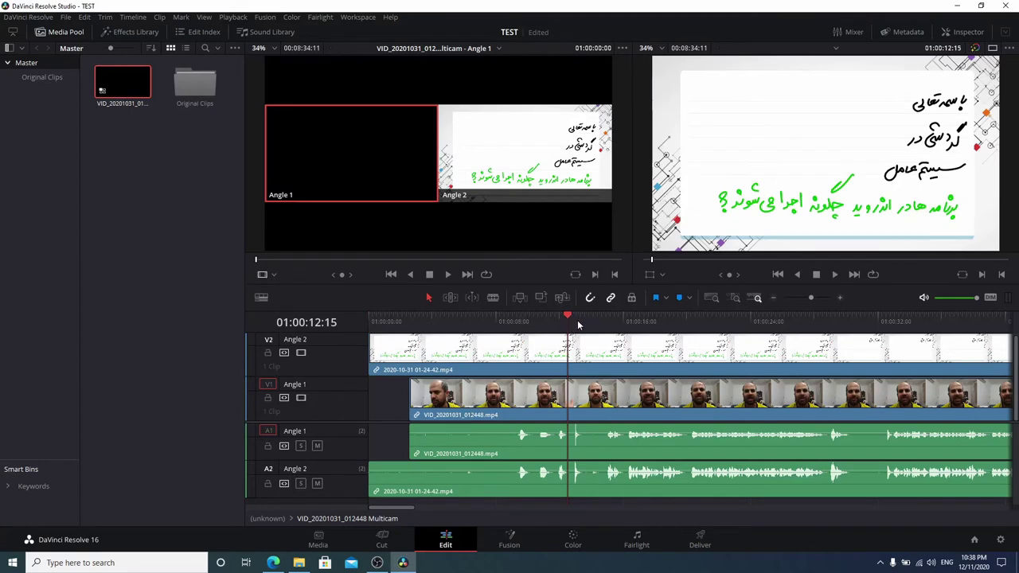
pyautogui.click(579, 323)
pyautogui.moveTo(575, 323); pyautogui.dragTo(572, 323)
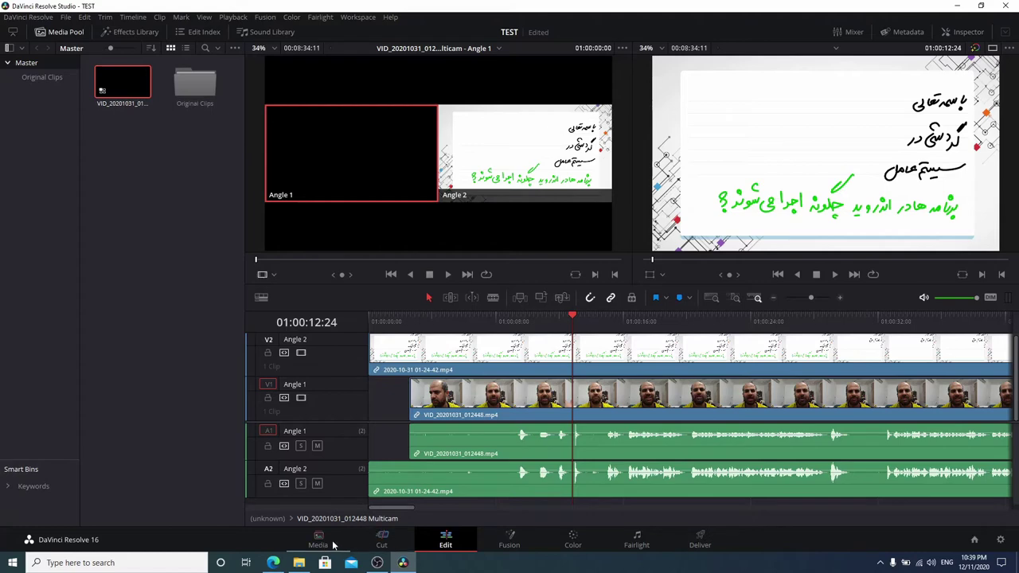
pyautogui.click(319, 541)
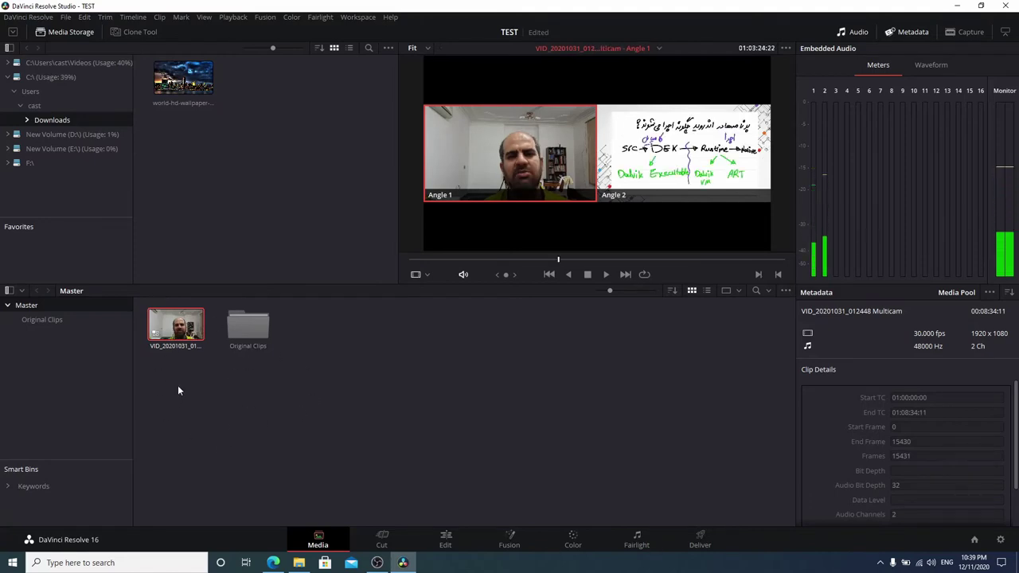
pyautogui.click(448, 542)
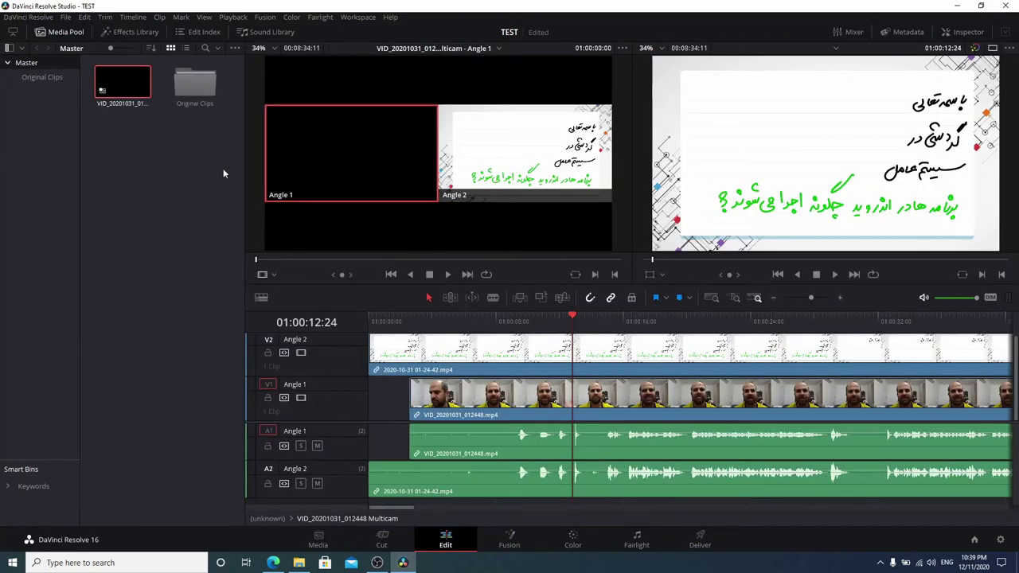
# Step: Create a new empty timeline, Timeline 1, from the Media Pool
pyautogui.rightClick(142, 154)
pyautogui.moveTo(171, 162)
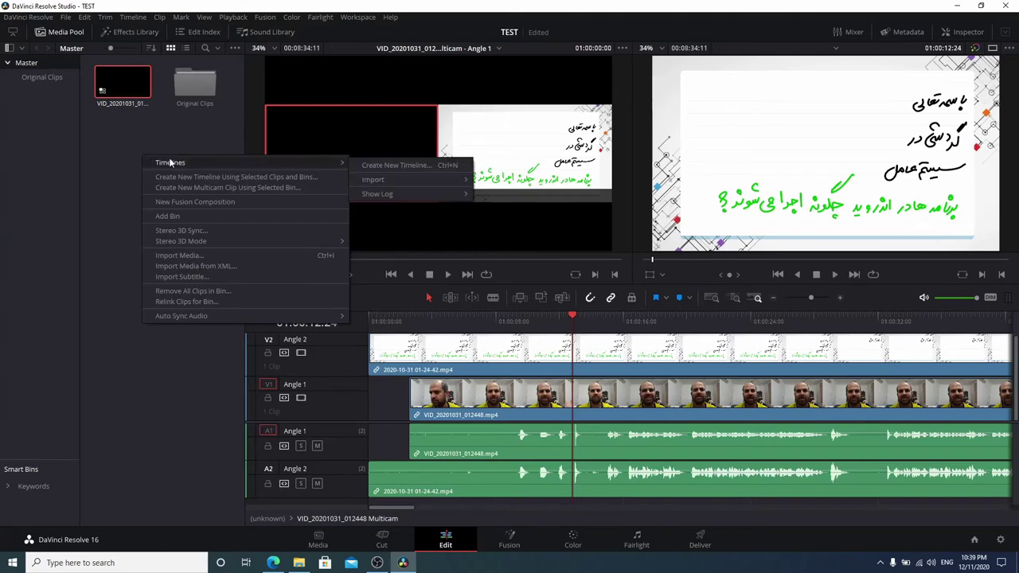
pyautogui.click(380, 165)
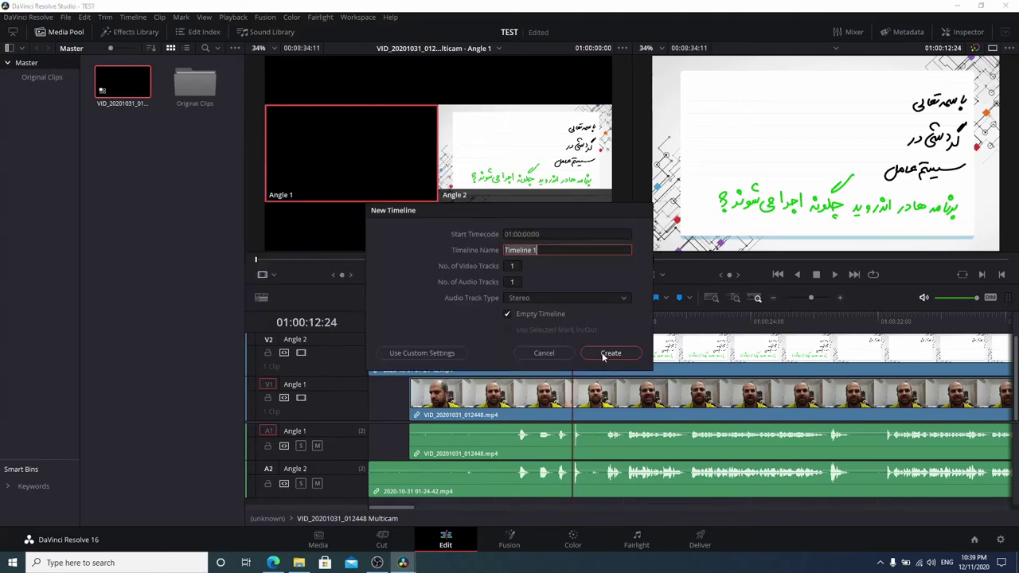
pyautogui.click(610, 352)
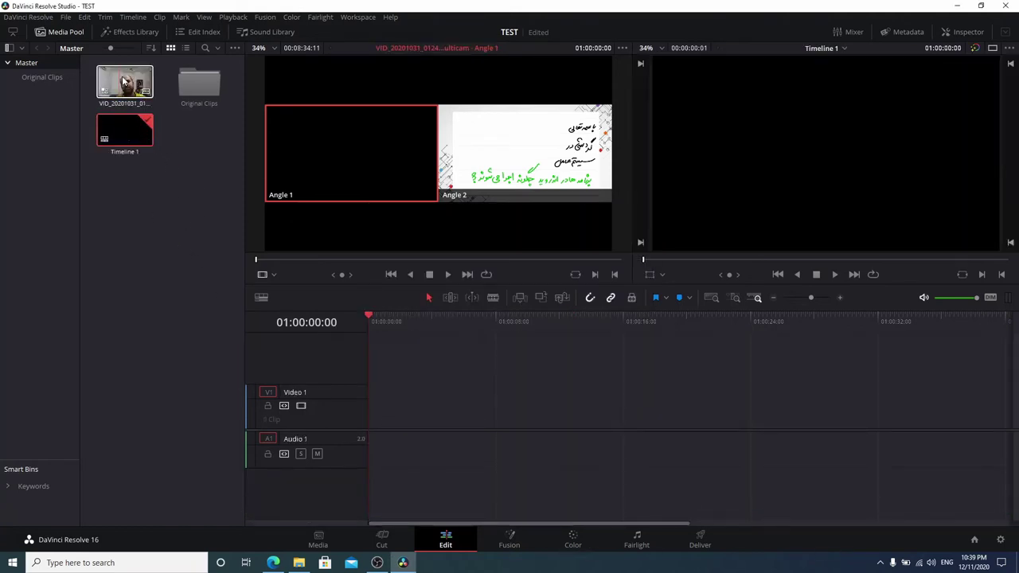
# Step: Place the multicam clip on Video 1 and a second copy on Video 2
pyautogui.click(131, 86)
pyautogui.click(137, 119)
pyautogui.moveTo(125, 83)
pyautogui.mouseDown()
pyautogui.moveTo(294, 250)
pyautogui.moveTo(372, 420)
pyautogui.mouseUp()
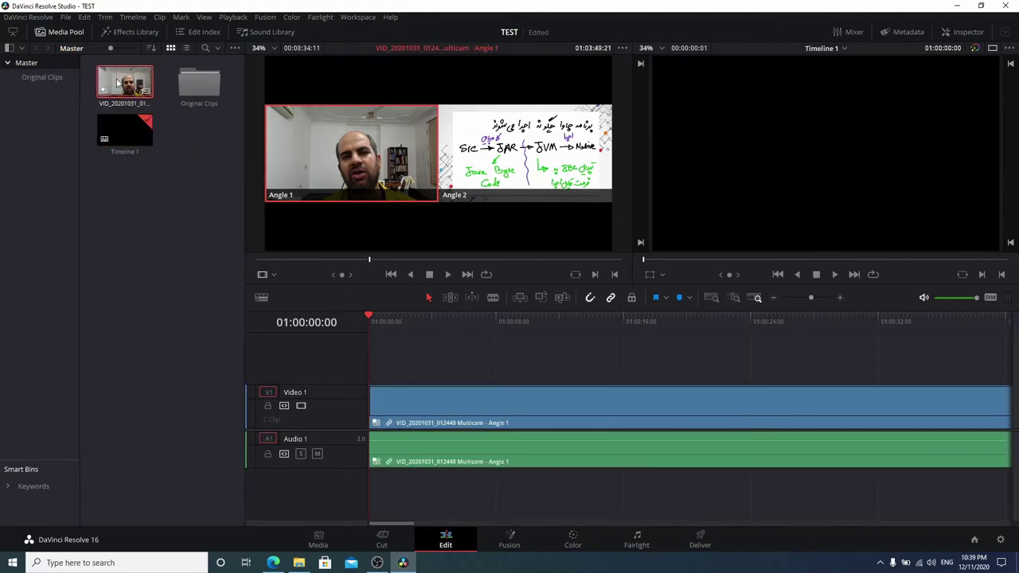
pyautogui.moveTo(123, 85); pyautogui.dragTo(374, 369)
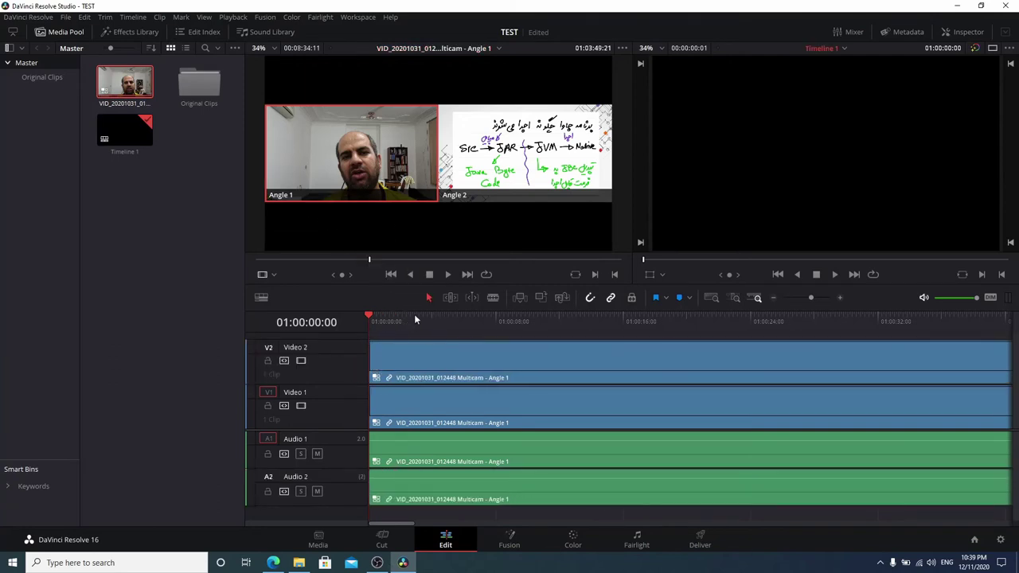
# Step: Switch the Video 1 multicam clip to Angle 2 so it shows the whiteboard
pyautogui.click(414, 314)
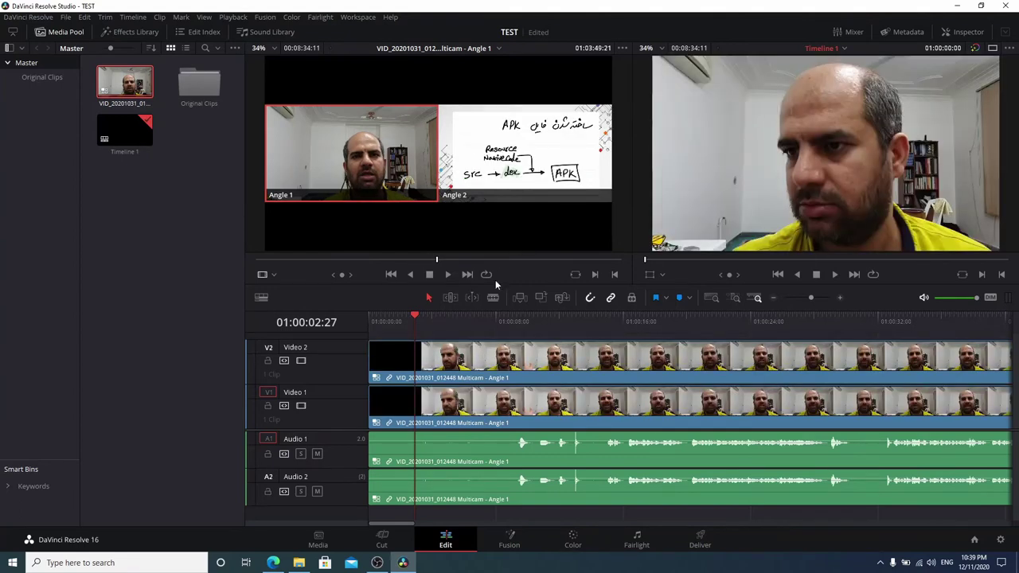
pyautogui.click(555, 322)
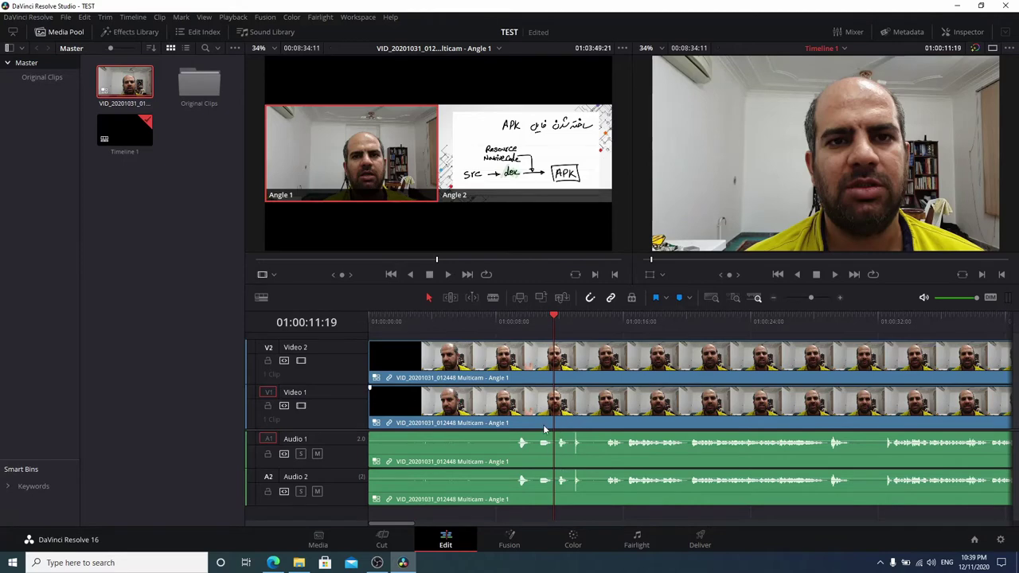
pyautogui.rightClick(529, 406)
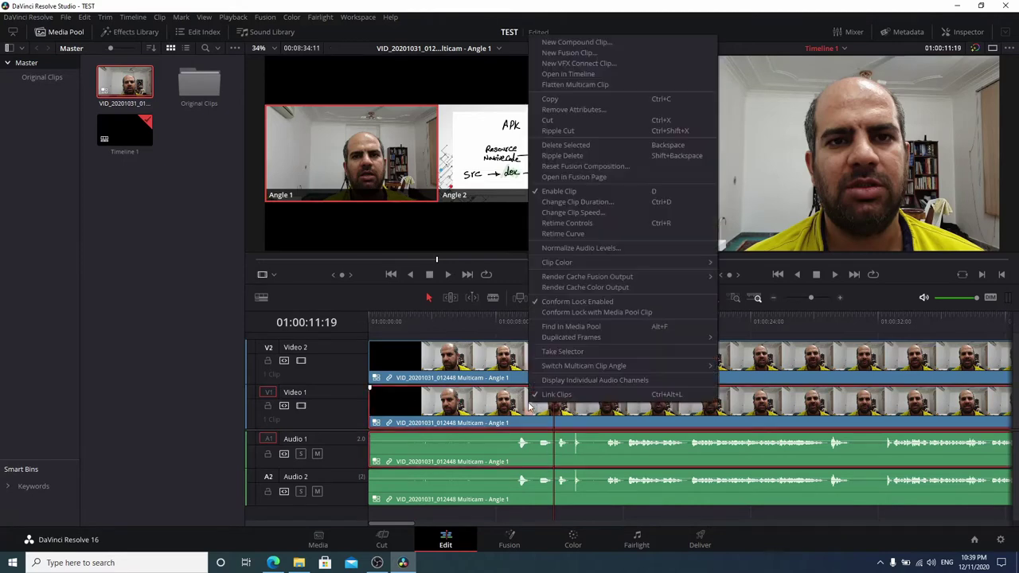
pyautogui.moveTo(569, 370)
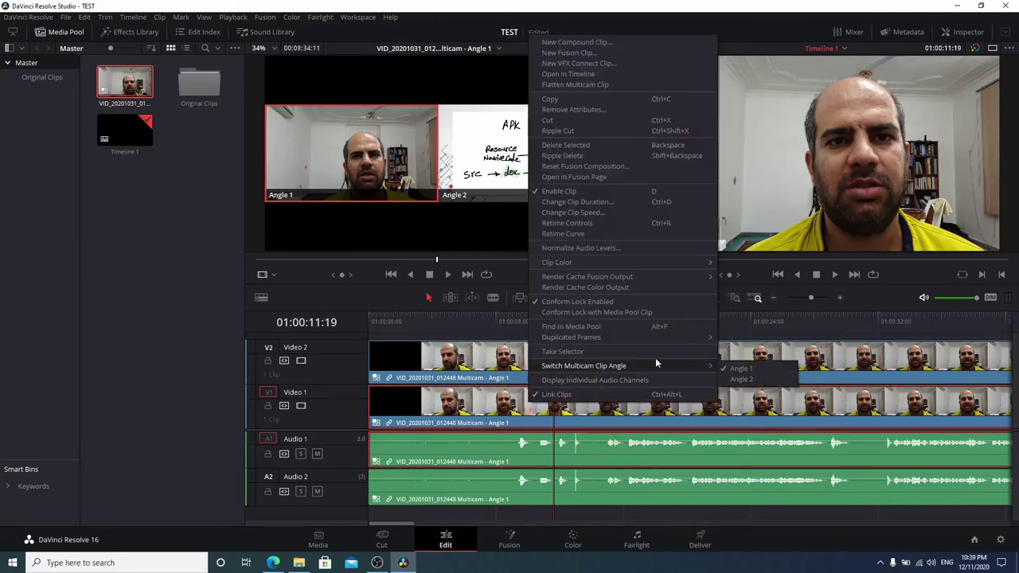
pyautogui.click(737, 380)
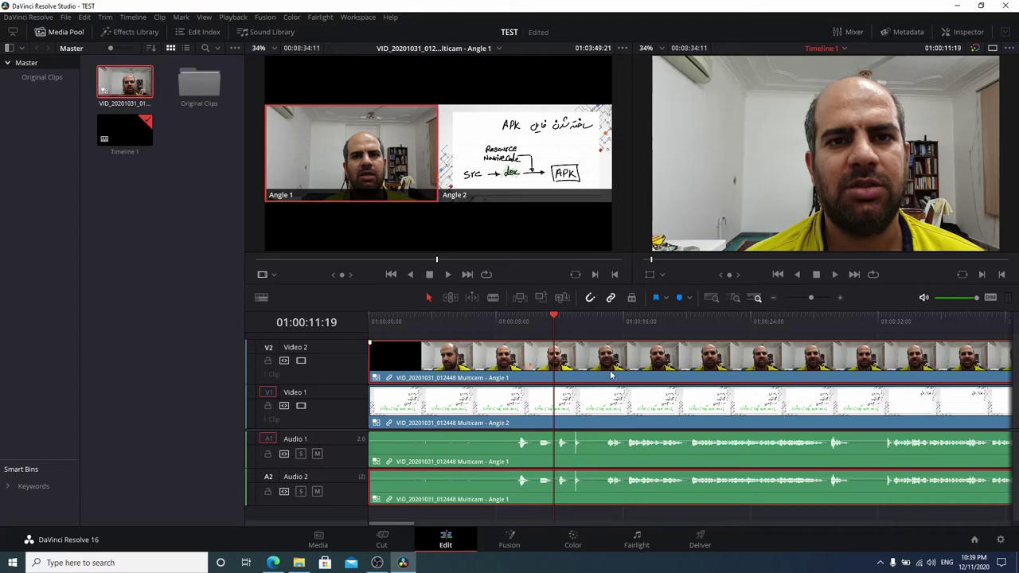
# Step: Scale the webcam clip to 0.330 at position -519, 255 in the Inspector, then preview playback
pyautogui.click(959, 33)
pyautogui.click(947, 32)
pyautogui.click(955, 32)
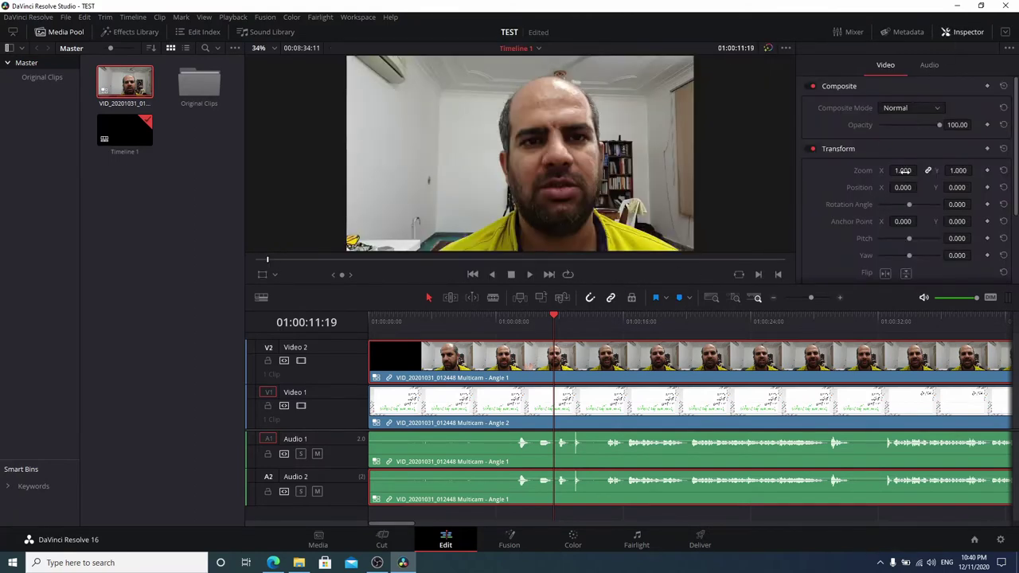
pyautogui.moveTo(905, 170)
pyautogui.mouseDown()
pyautogui.moveTo(920, 171)
pyautogui.moveTo(892, 187)
pyautogui.moveTo(985, 186)
pyautogui.moveTo(868, 223)
pyautogui.mouseUp()
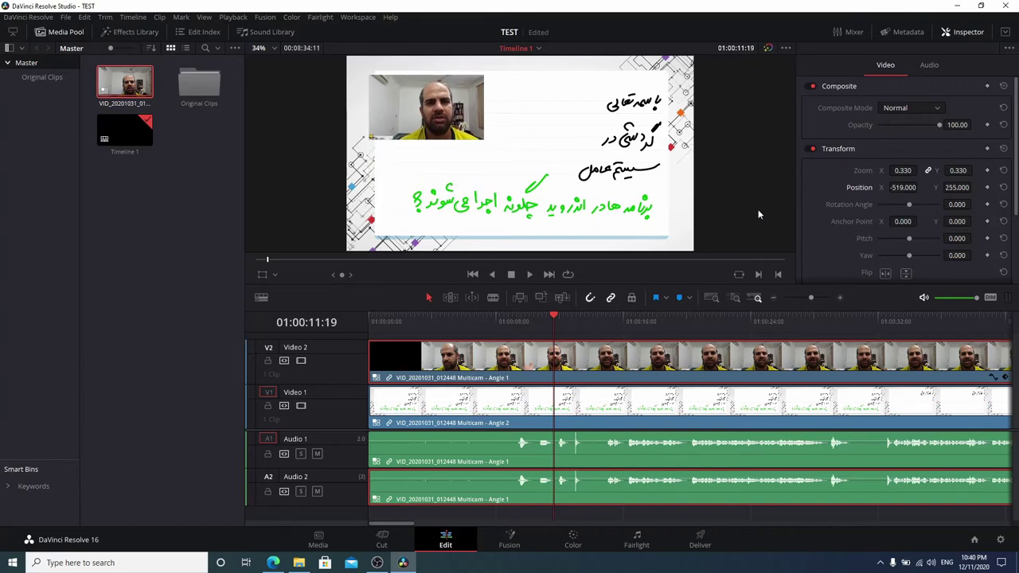
pyautogui.press('space')
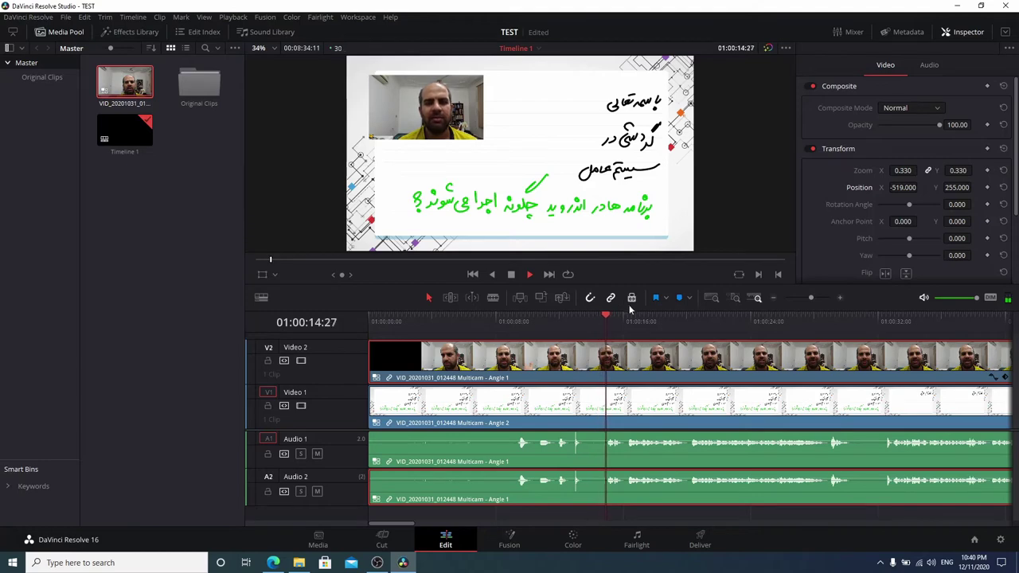
pyautogui.press('space')
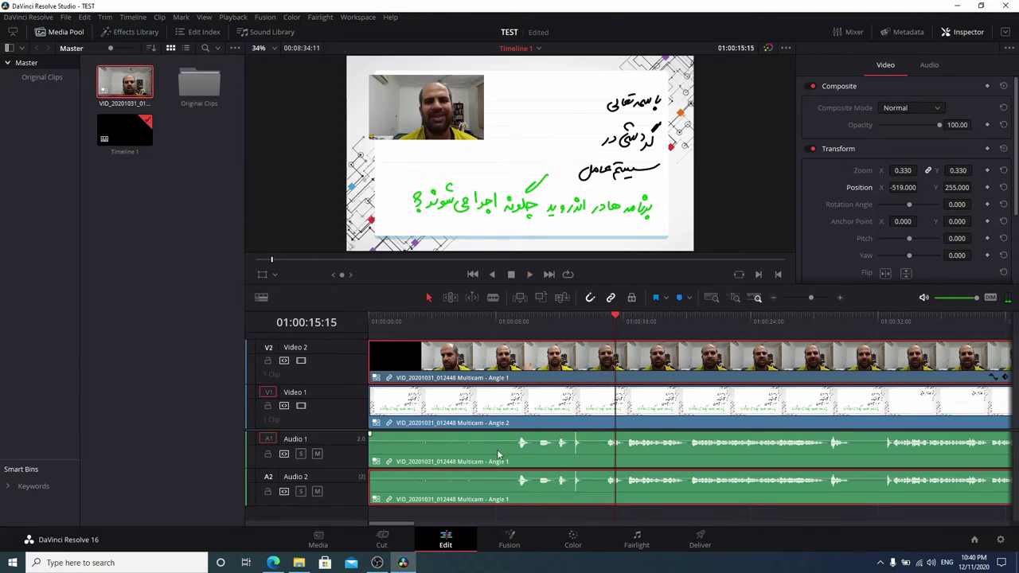
# Step: Switch the Audio 1 multicam clip to Angle 2's sound
pyautogui.click(498, 454)
pyautogui.rightClick(499, 454)
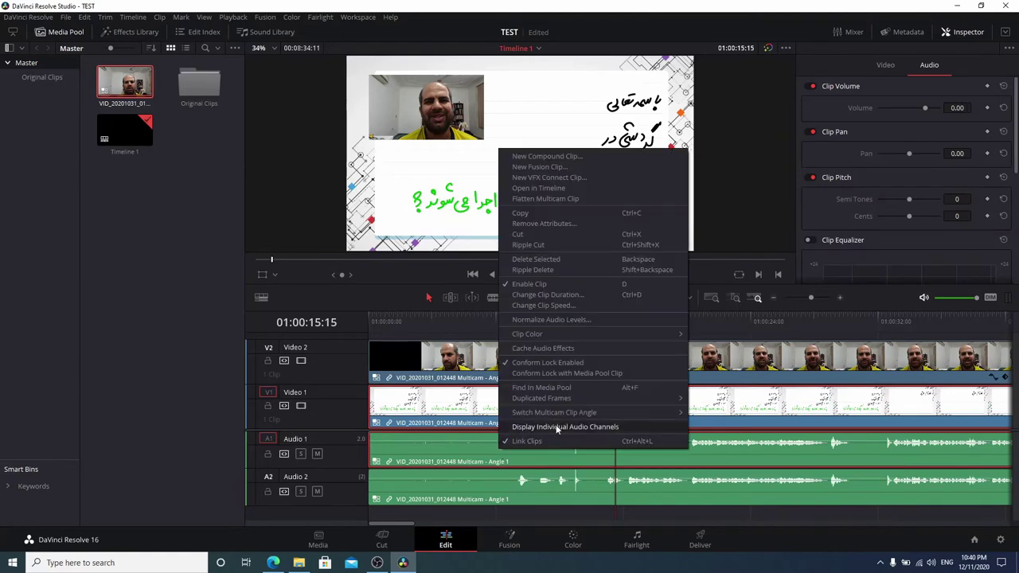
pyautogui.moveTo(667, 412)
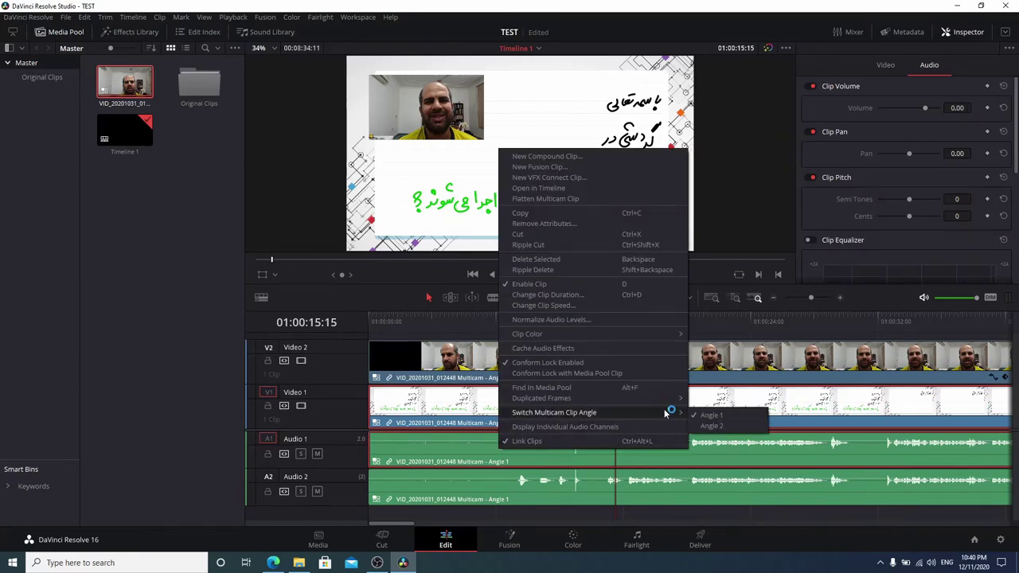
pyautogui.click(721, 428)
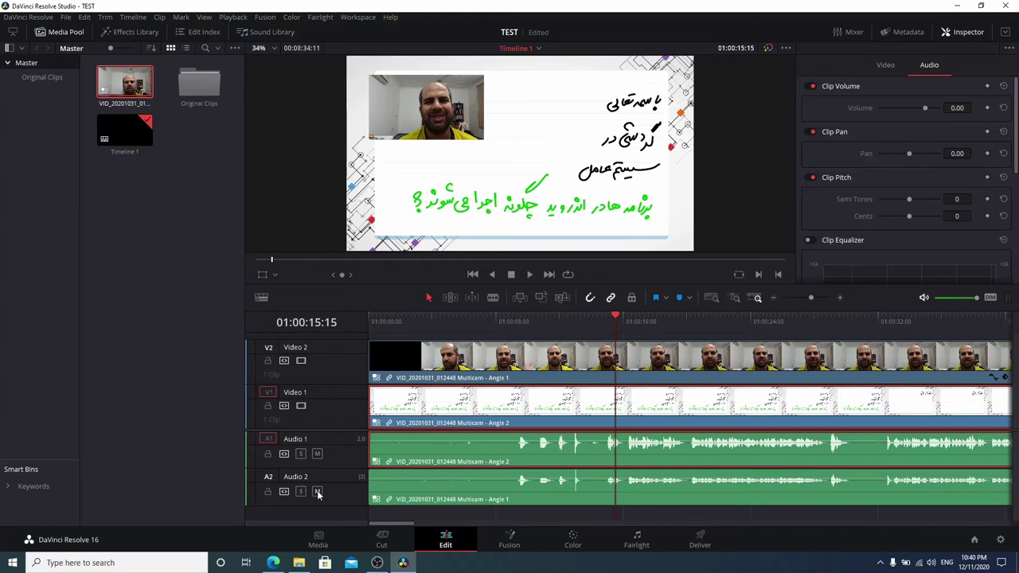
# Step: Mute the Audio 2 track and play from about 01:00:12:15 to check the audio
pyautogui.click(317, 493)
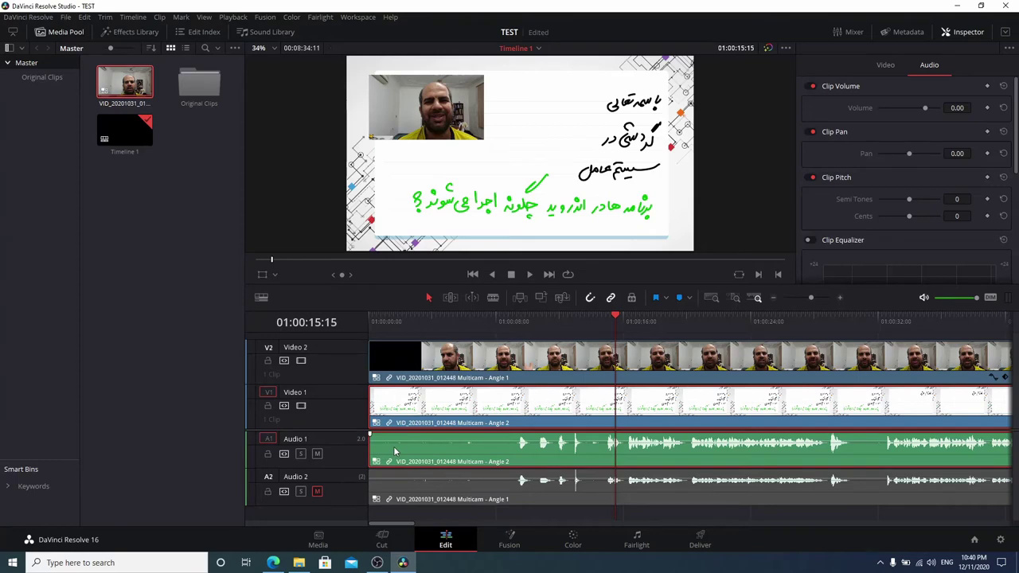
pyautogui.click(569, 316)
pyautogui.press('space')
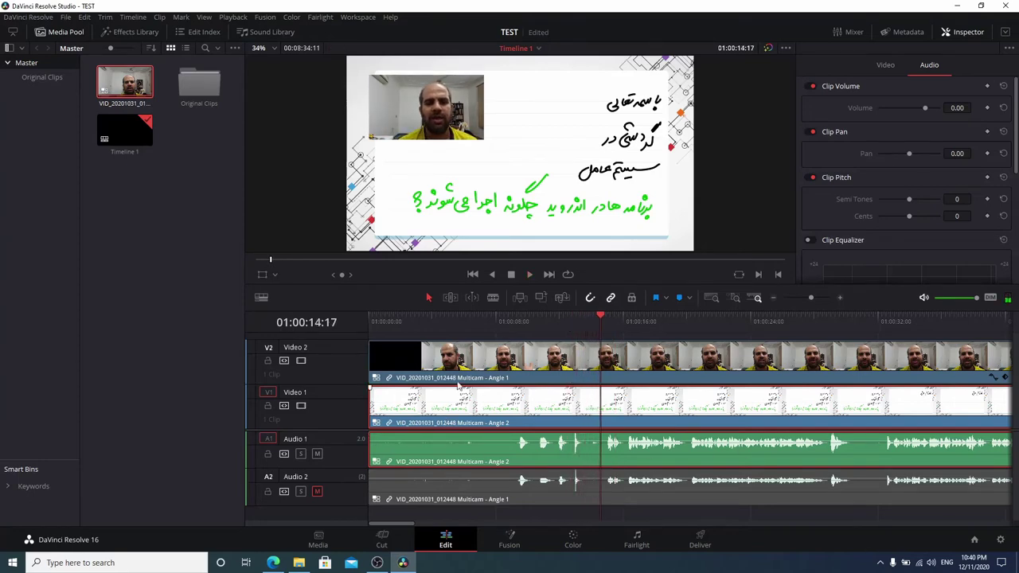
# Step: Blade the Video 1/Audio 1 and Video 2/Audio 2 clips at 01:00:14:17
pyautogui.click(492, 298)
pyautogui.click(608, 408)
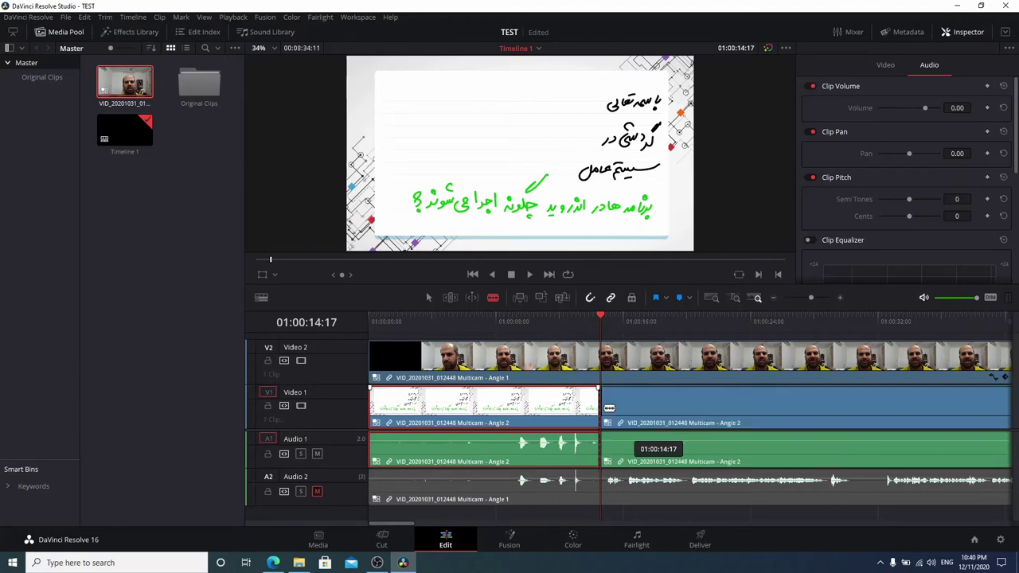
pyautogui.click(608, 363)
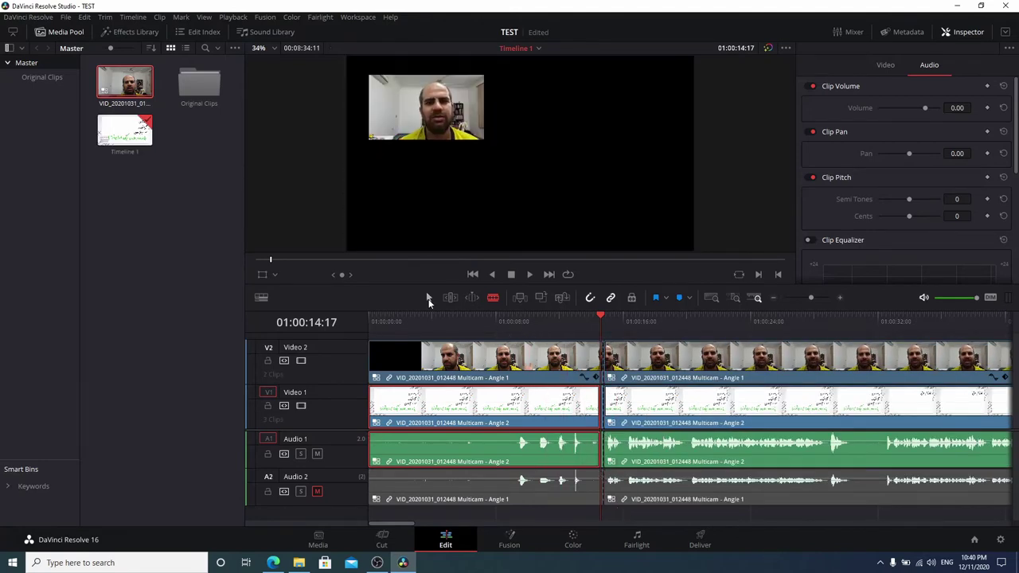
# Step: Delete the opening clips, ripple-delete the leftover gap, and play from about 01:00:16:22 to review
pyautogui.click(517, 374)
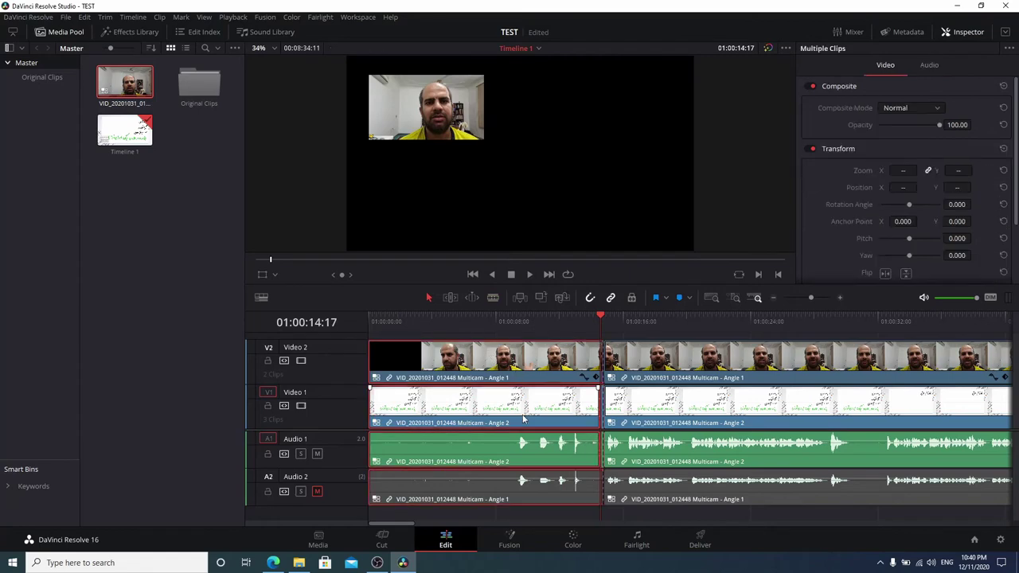
pyautogui.press('Delete')
pyautogui.click(522, 413)
pyautogui.press('Delete')
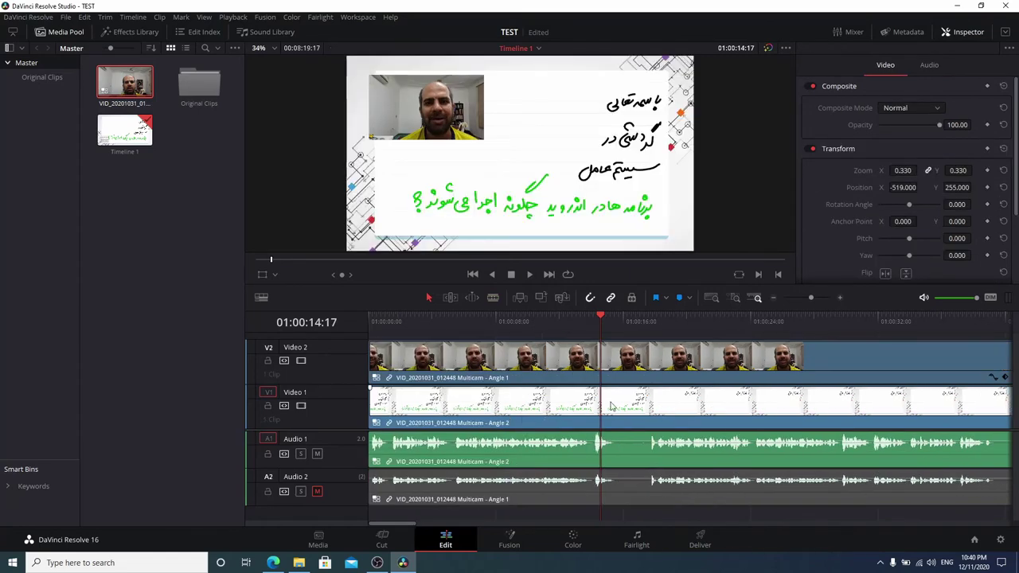
pyautogui.click(639, 321)
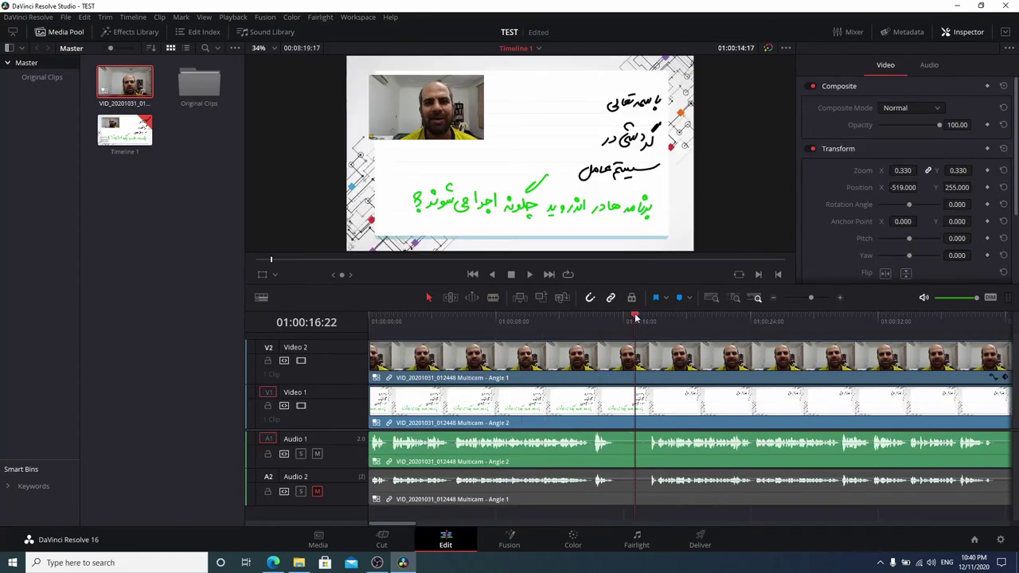
pyautogui.press('space')
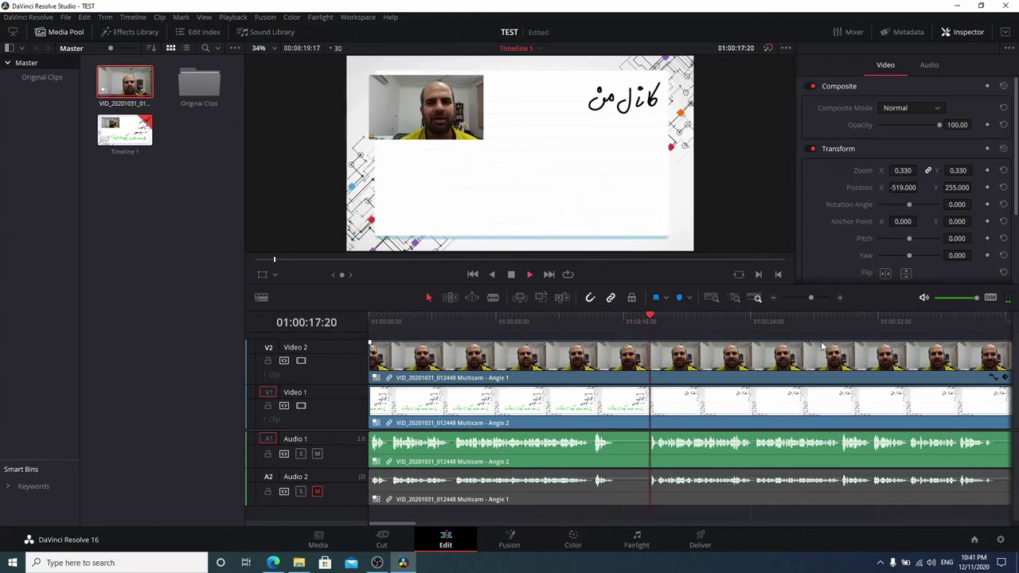
pyautogui.press('space')
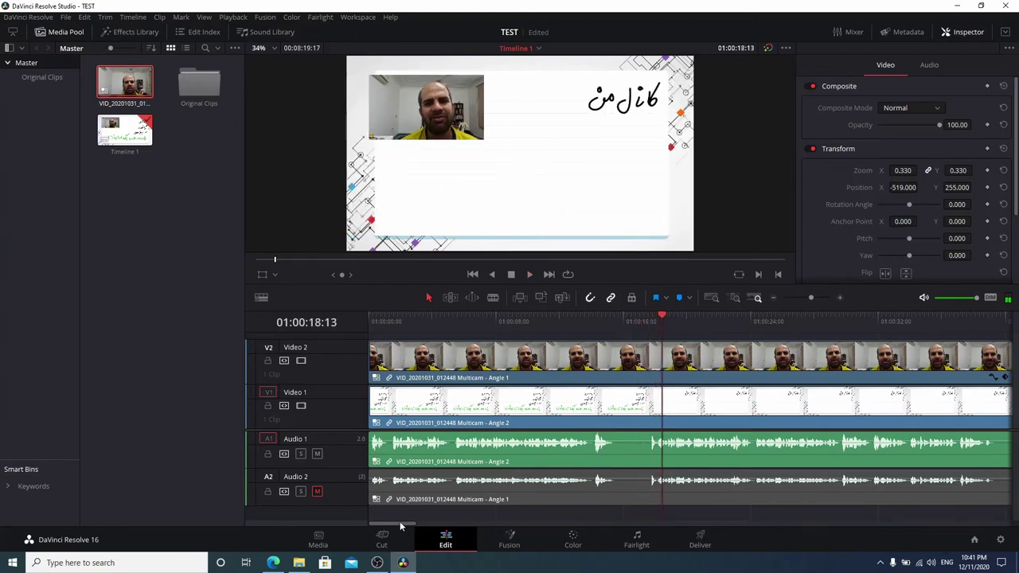
pyautogui.scroll(-5, 465, 521)
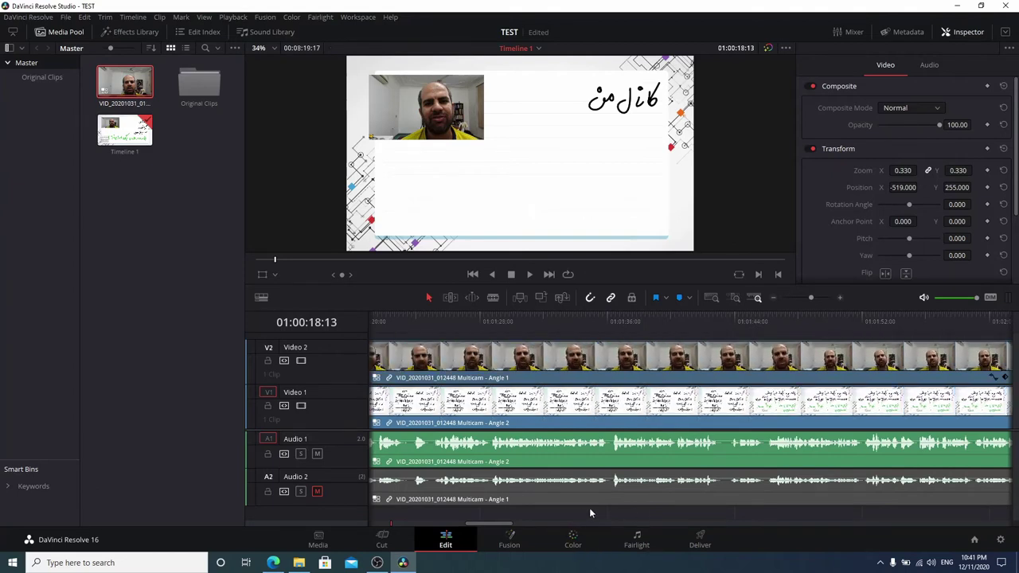
pyautogui.scroll(-3, 604, 522)
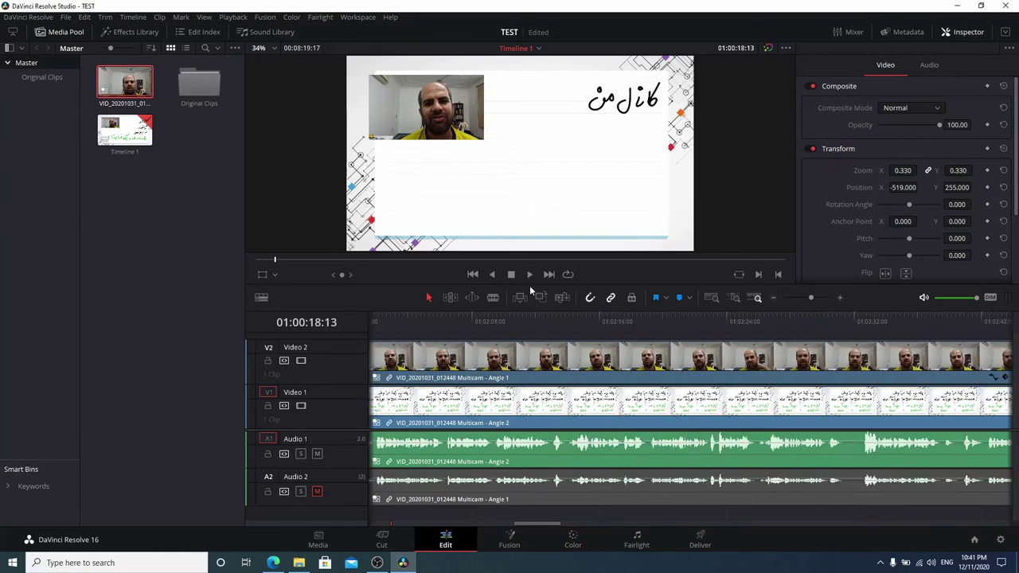
pyautogui.click(552, 321)
pyautogui.click(579, 317)
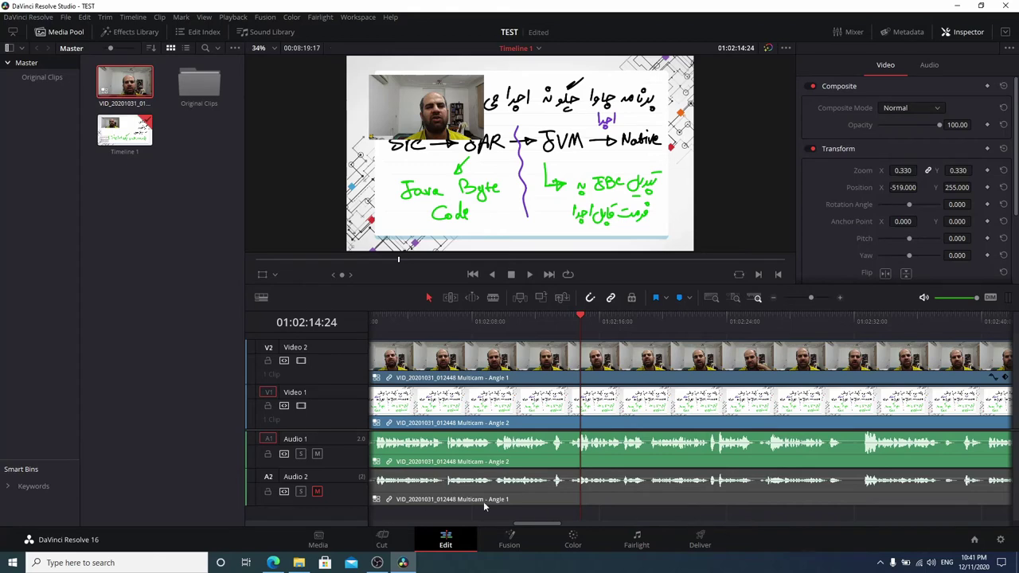
pyautogui.moveTo(531, 524); pyautogui.dragTo(379, 523)
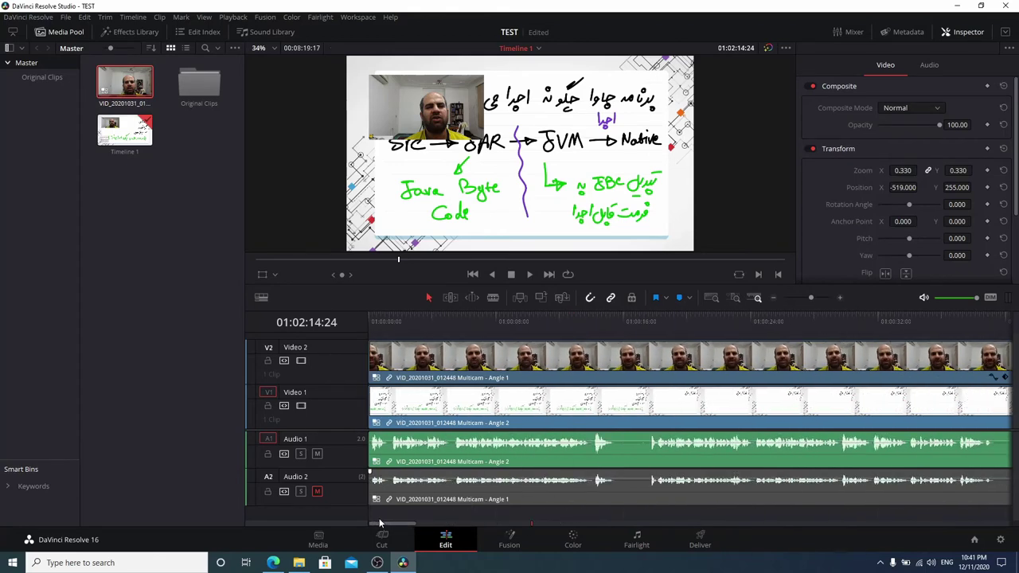
pyautogui.click(492, 320)
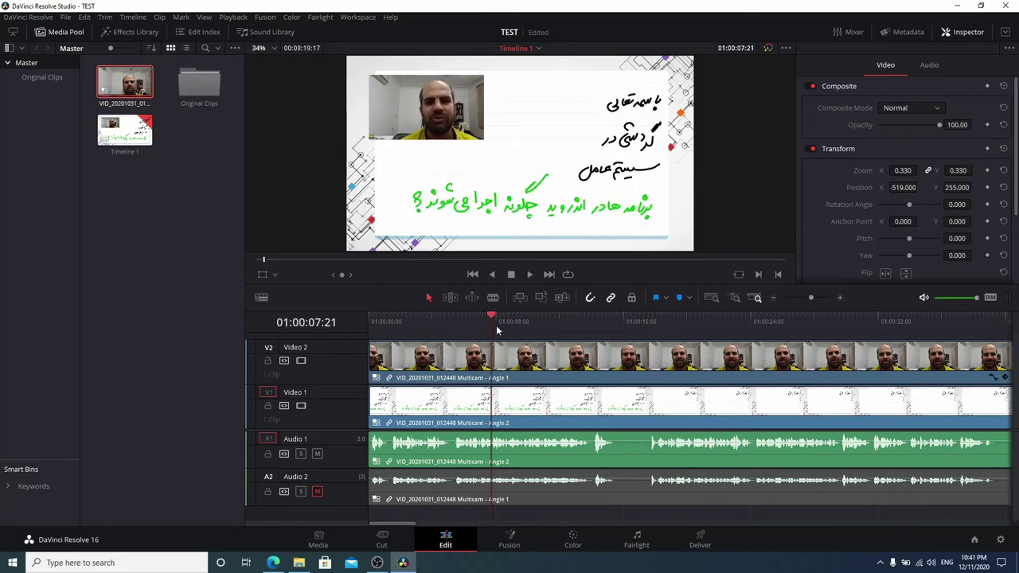
pyautogui.click(785, 322)
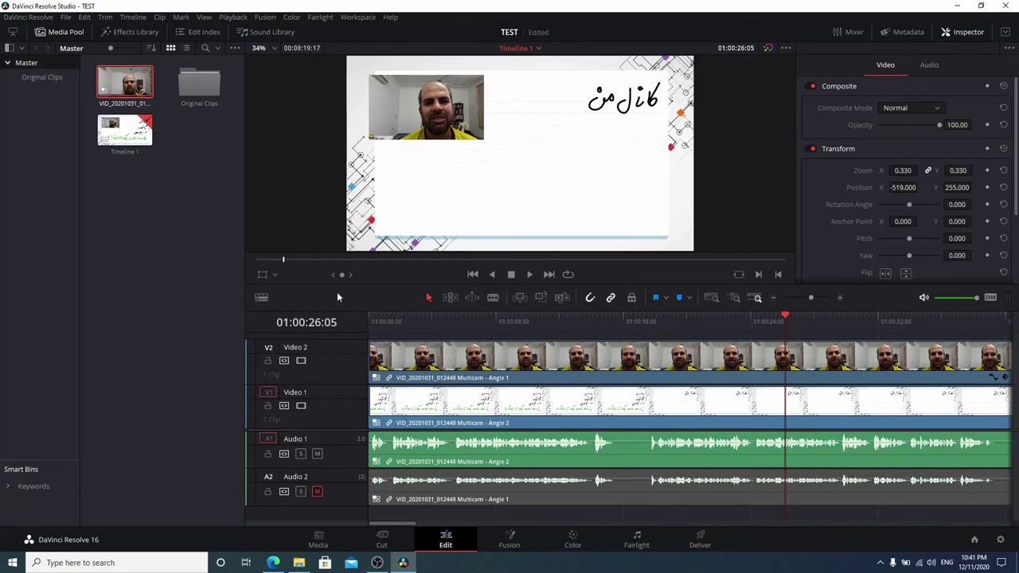
# Step: Blade the webcam clip on Video 2 at 01:00:26:05
pyautogui.click(493, 297)
pyautogui.click(787, 362)
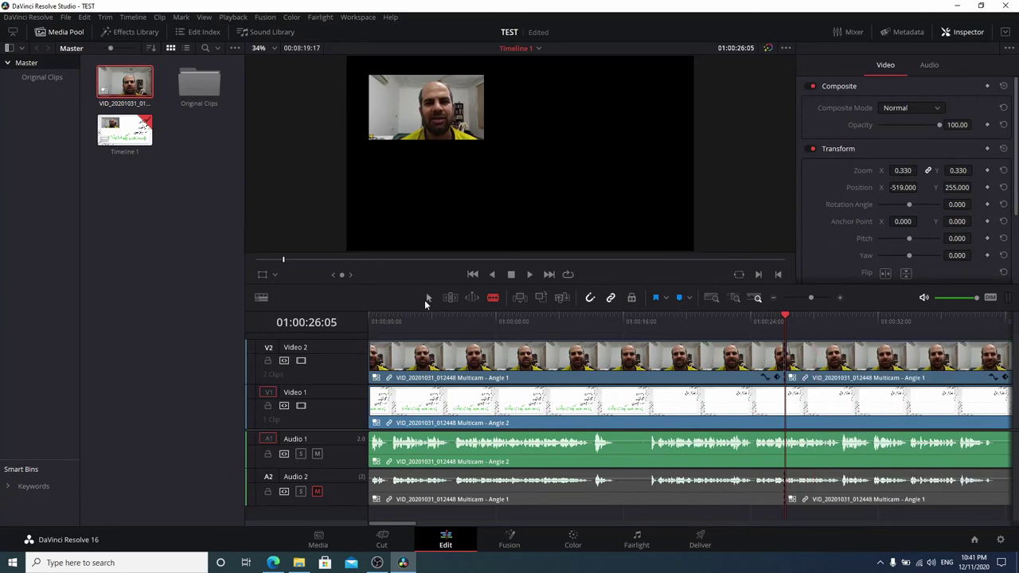
pyautogui.click(428, 297)
# Step: Set the Inspector Zoom of the webcam clip after the cut to 0.390
pyautogui.click(850, 364)
pyautogui.click(824, 324)
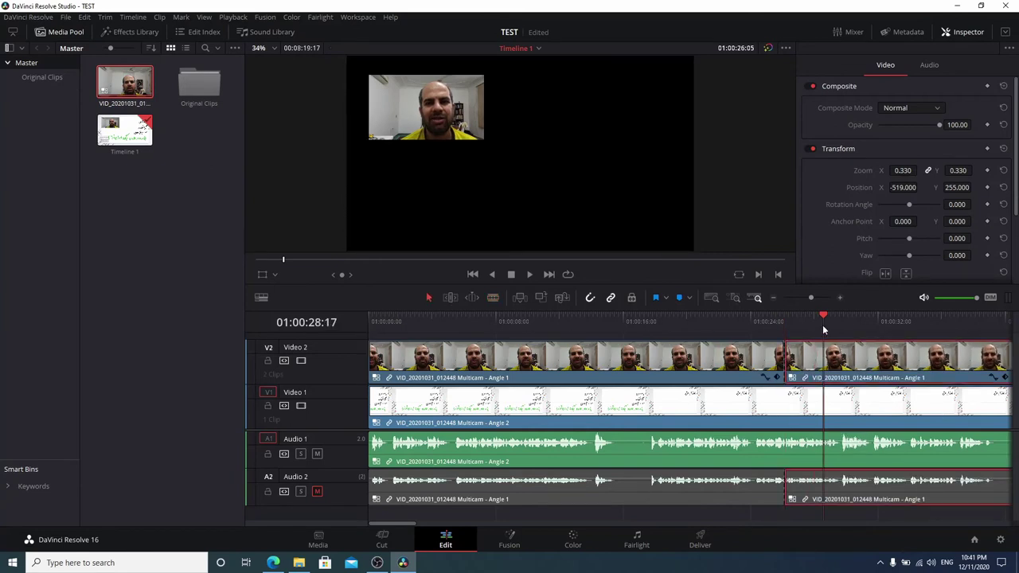
pyautogui.click(890, 170)
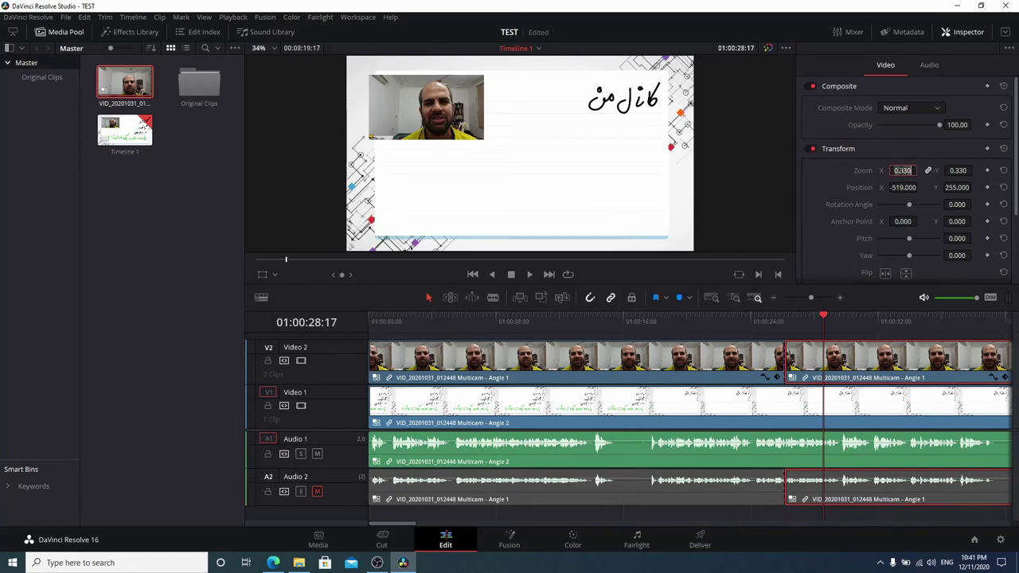
pyautogui.click(901, 168)
pyautogui.write('0.390')
pyautogui.press('Return')
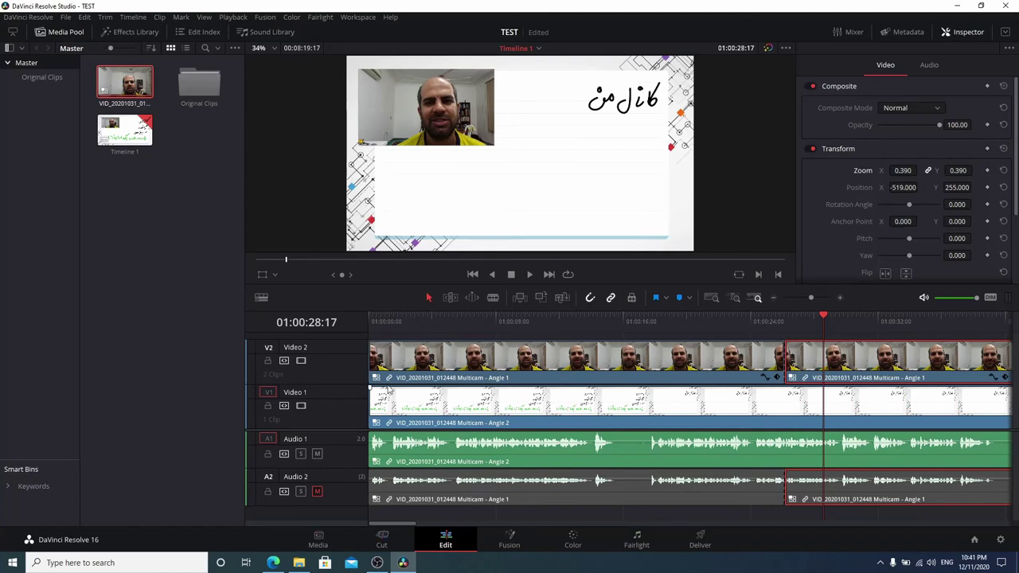
# Step: Place a Cross Dissolve from Video Transitions on the cut between the webcam clips
pyautogui.click(136, 33)
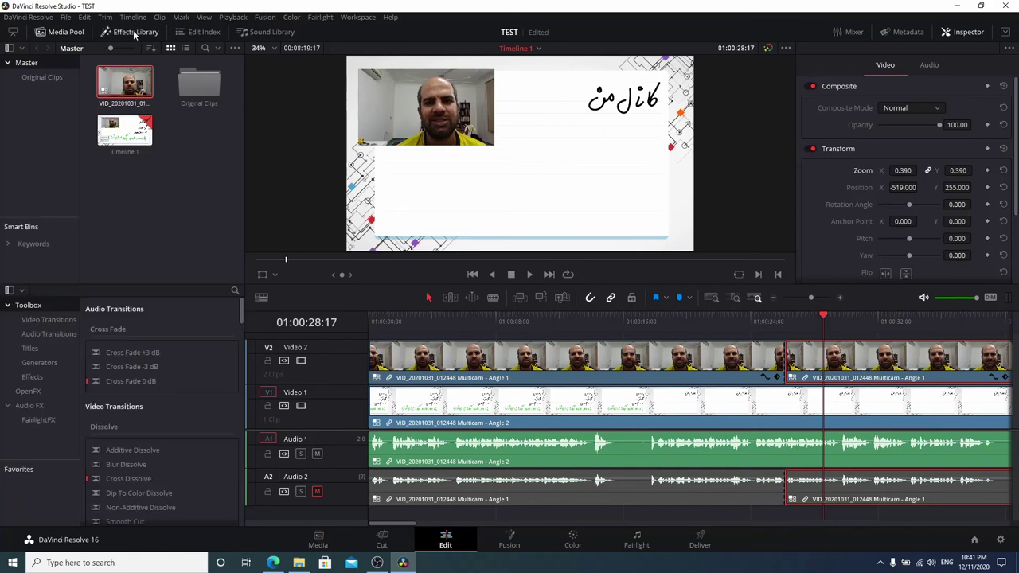
pyautogui.scroll(-2, 135, 402)
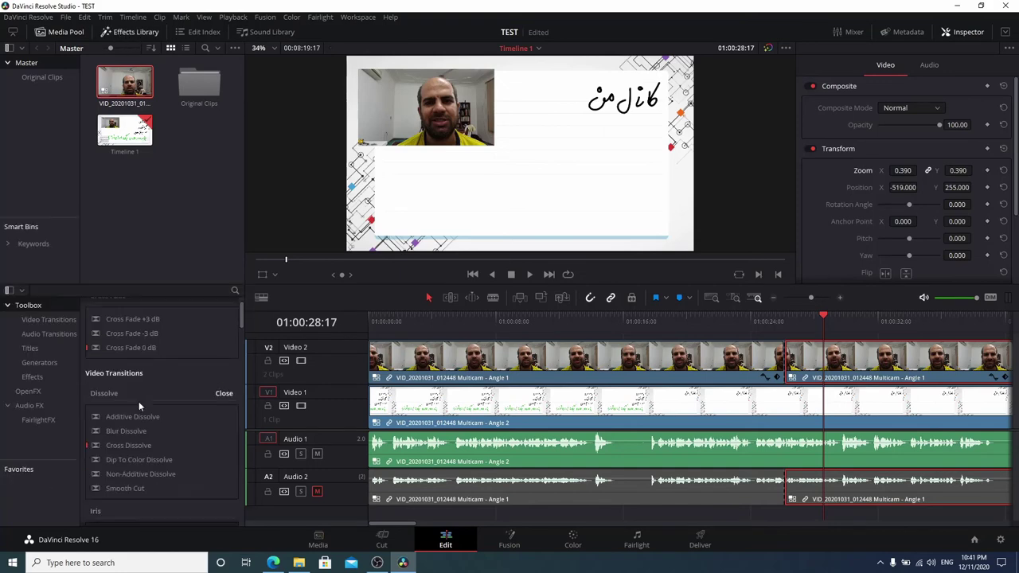
pyautogui.scroll(2, 137, 414)
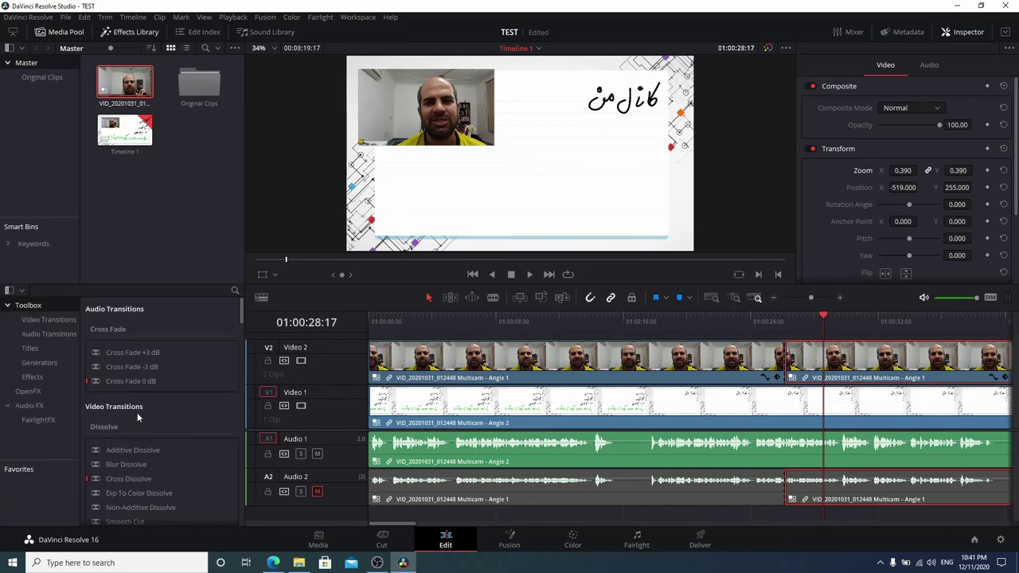
pyautogui.click(48, 320)
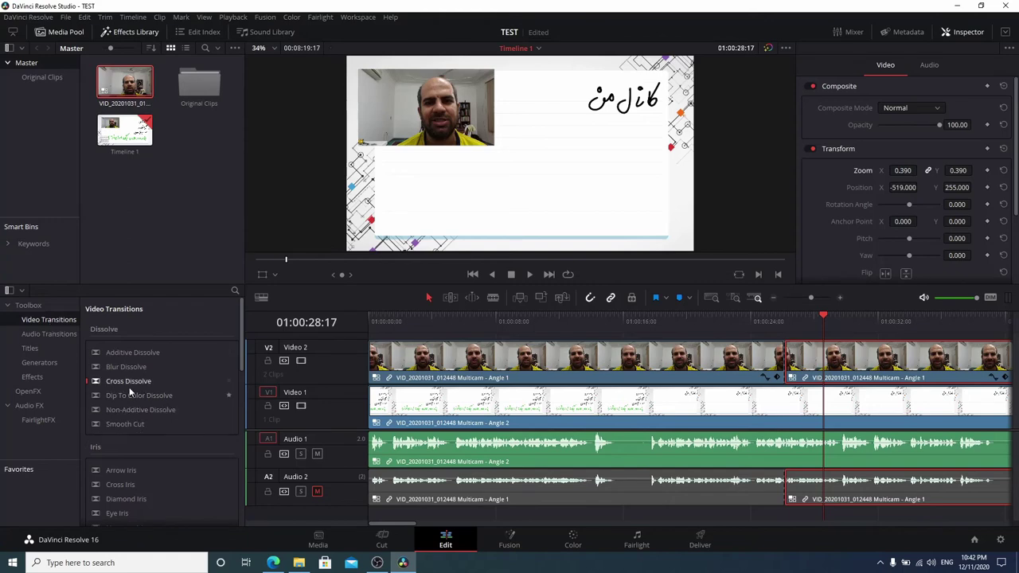
pyautogui.moveTo(128, 381); pyautogui.dragTo(777, 365)
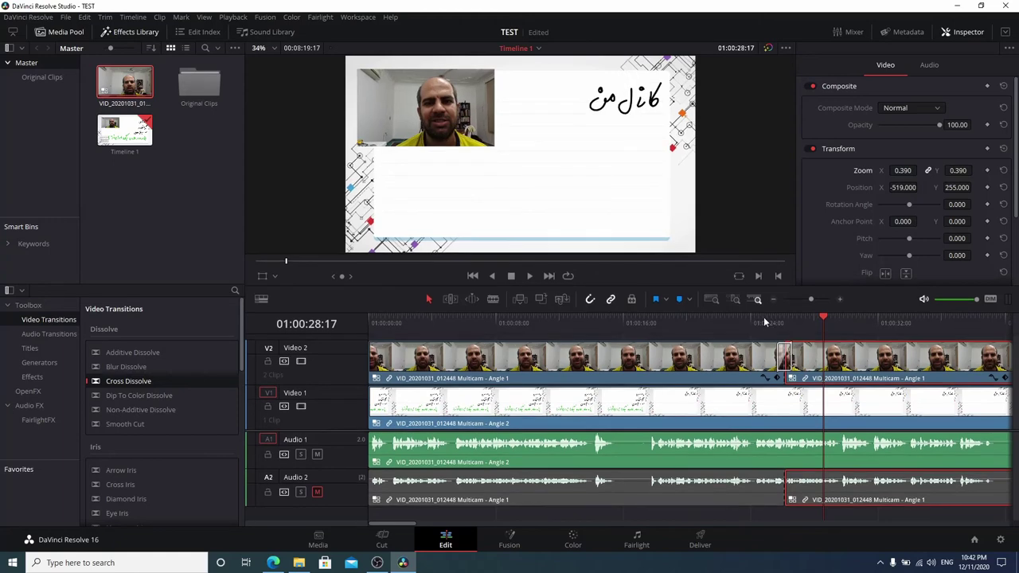
# Step: Play back the dissolve and from around 01:00:15 to check it, then save the project
pyautogui.click(764, 322)
pyautogui.press('space')
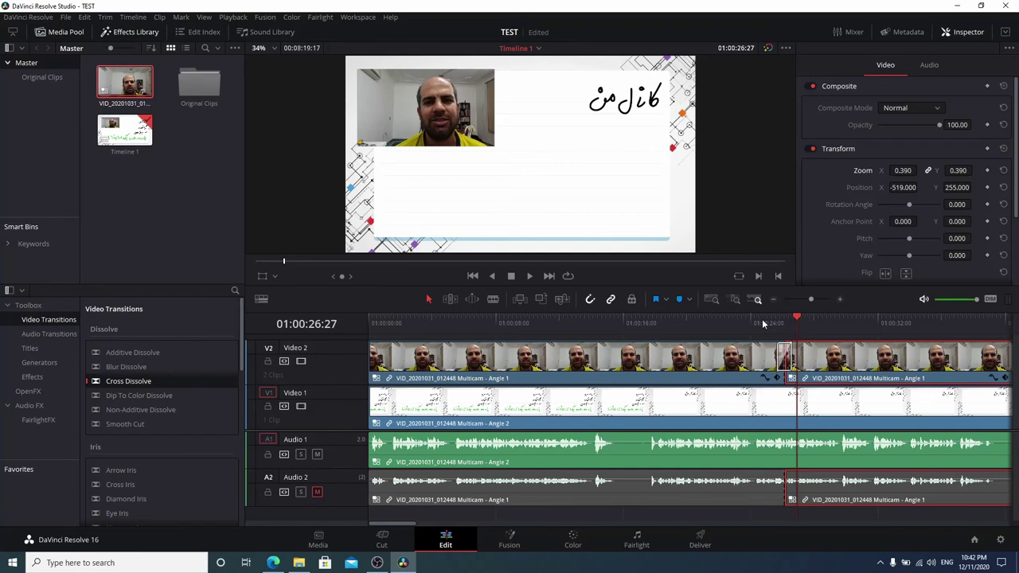
pyautogui.click(613, 318)
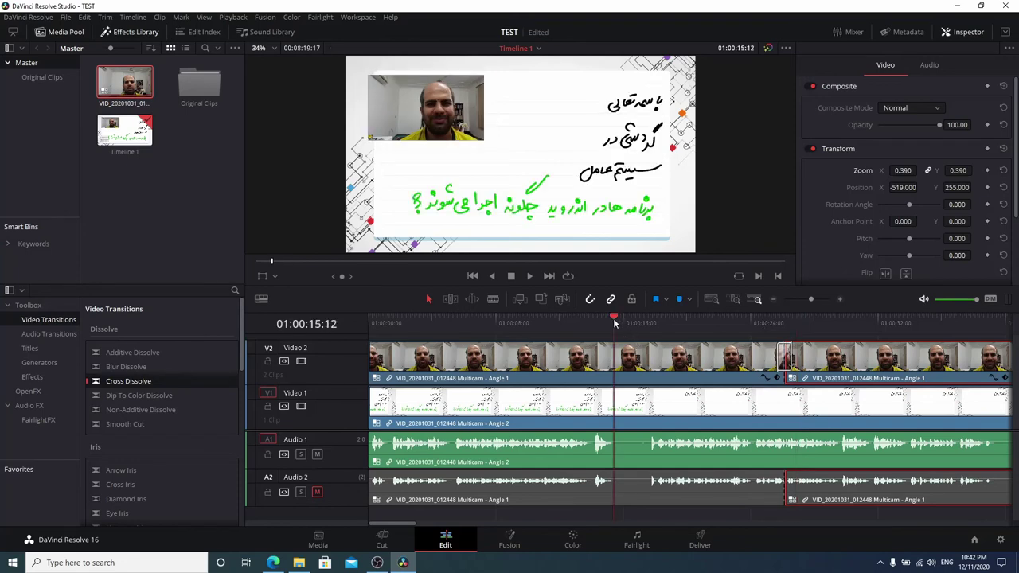
pyautogui.press('space')
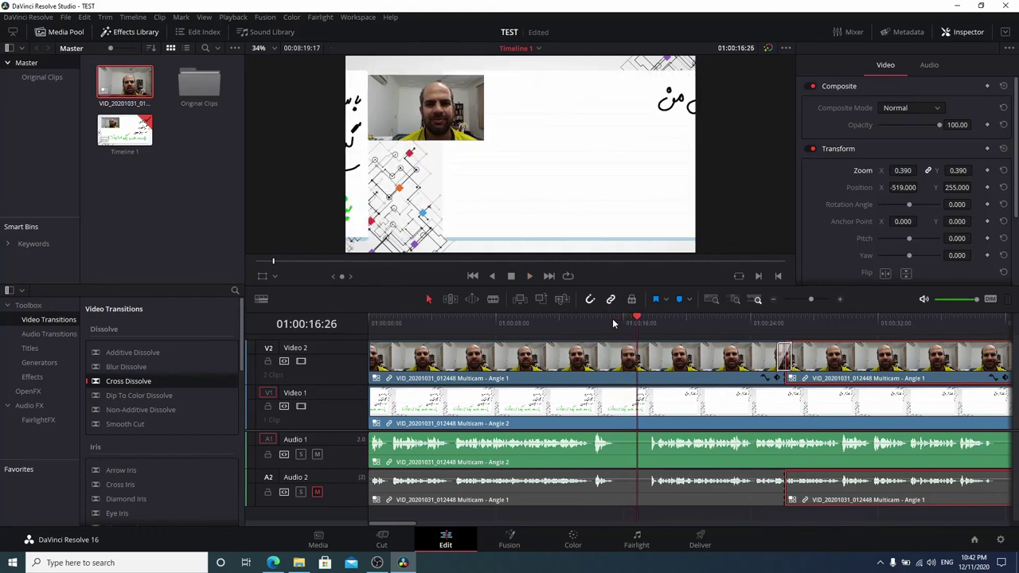
pyautogui.press('space')
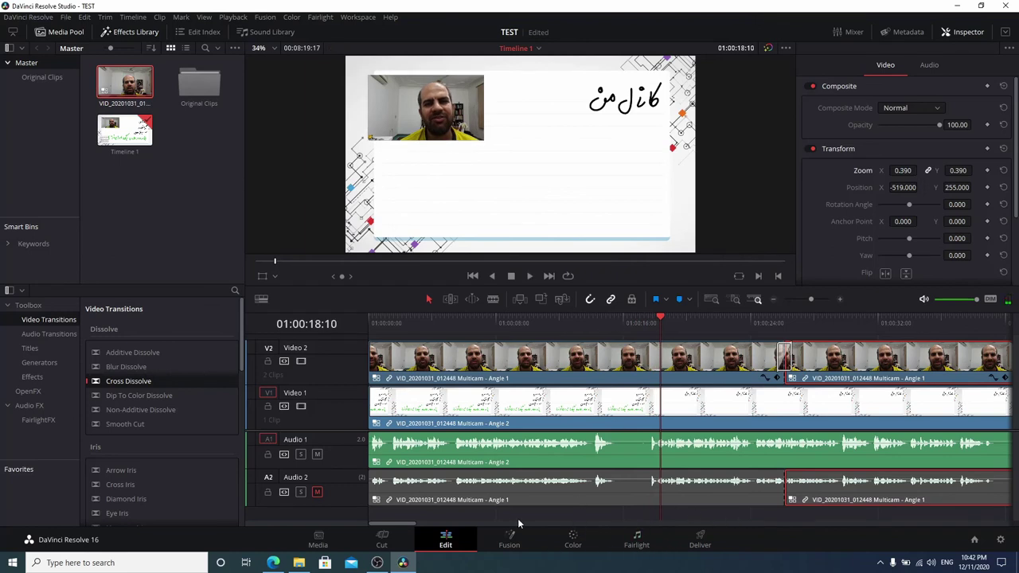
pyautogui.hotkey('ctrl', 's')
# Step: On the Deliver page, apply the YouTube 1080p preset and set the output location to Videos
pyautogui.click(703, 539)
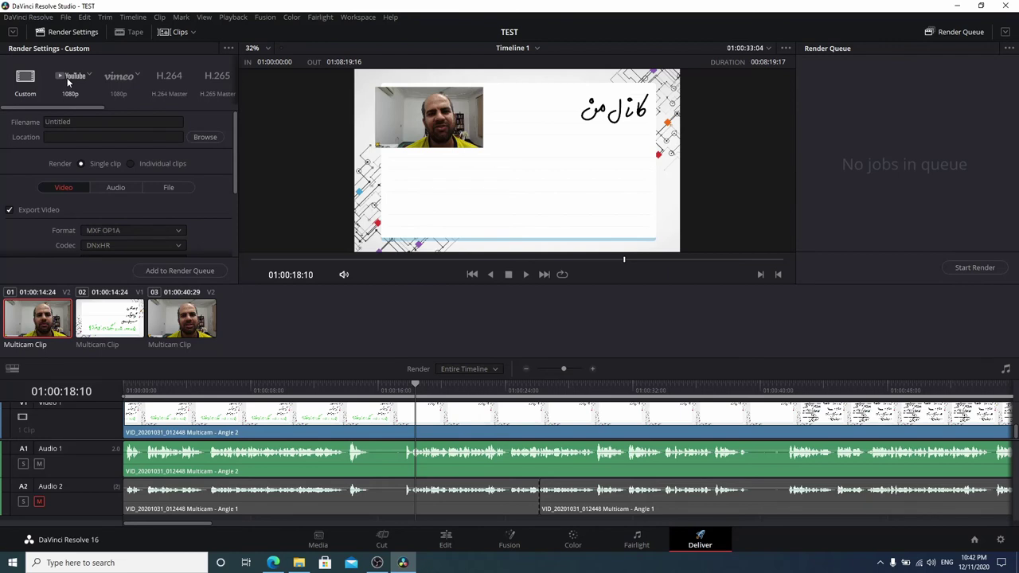
pyautogui.click(66, 77)
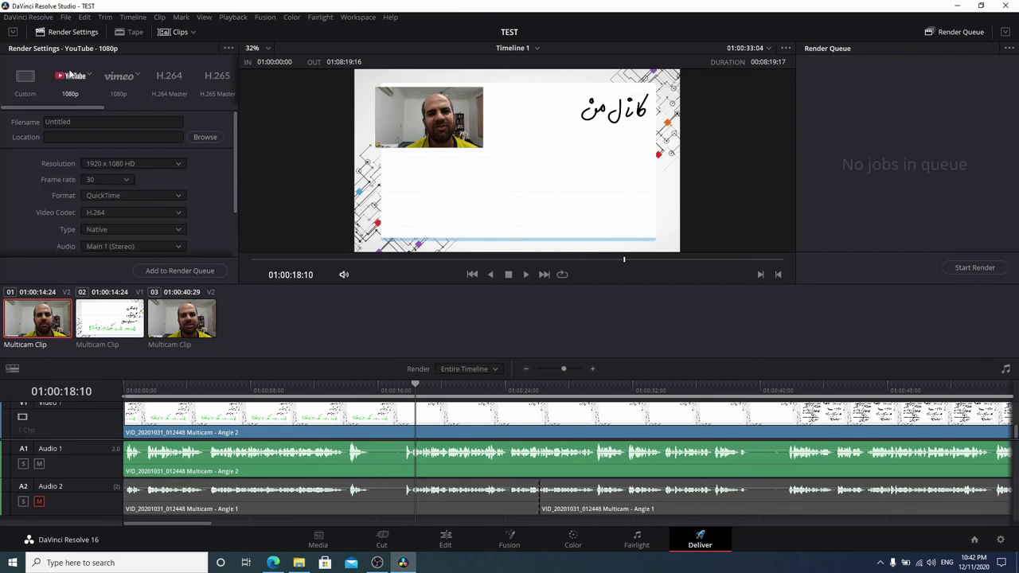
pyautogui.click(82, 126)
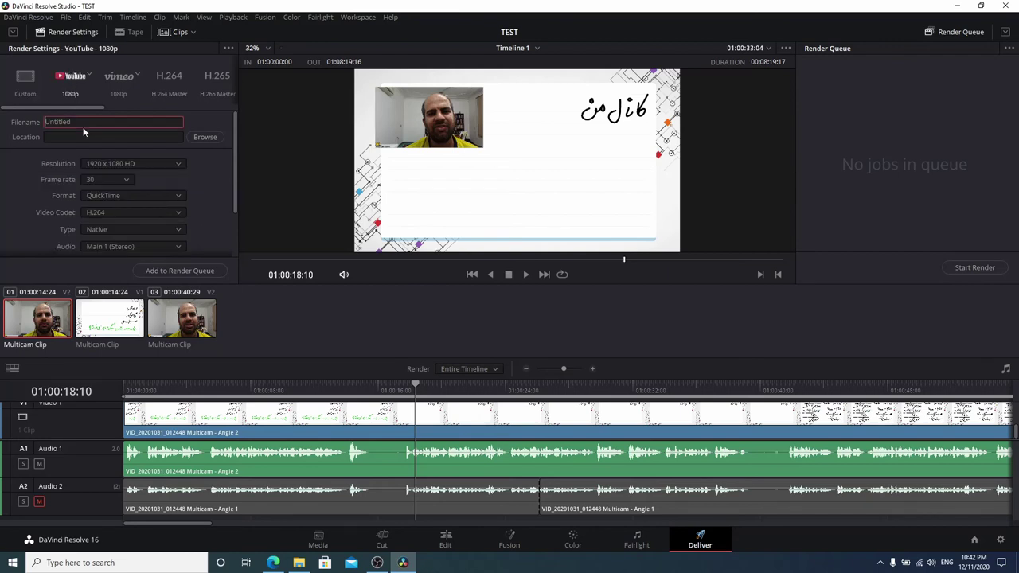
pyautogui.click(206, 137)
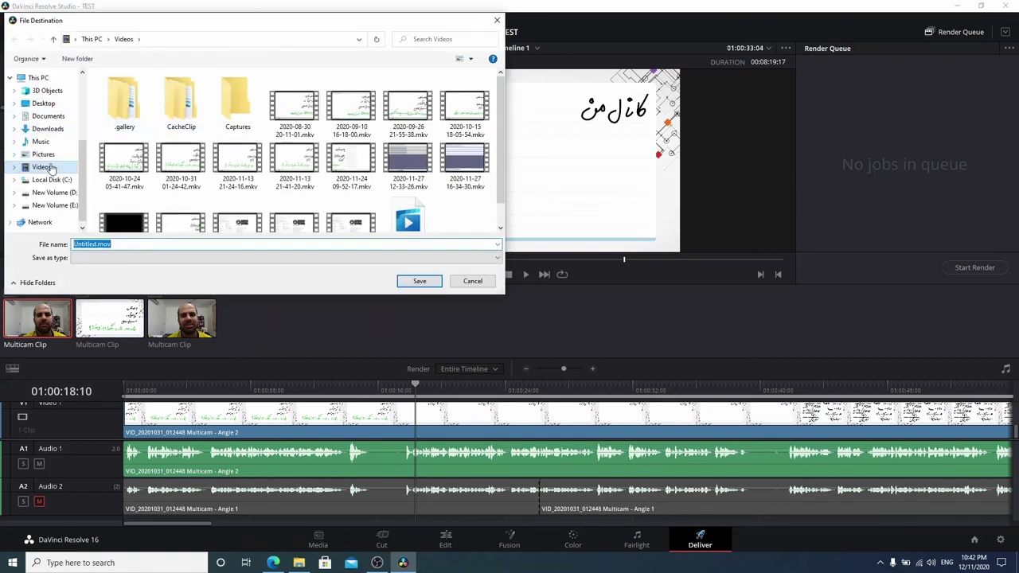
pyautogui.click(419, 282)
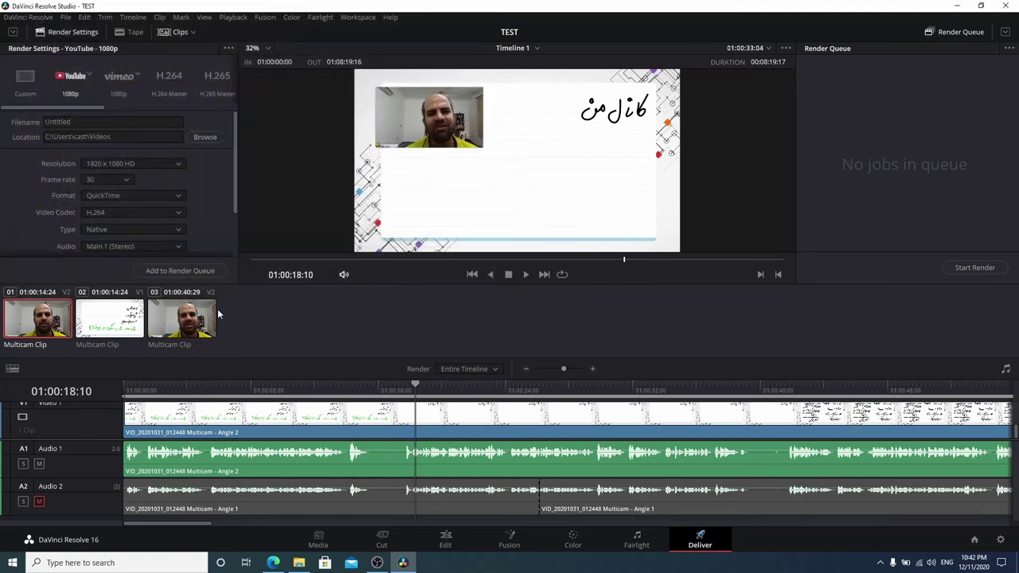
# Step: Change the render format to MP4 and add the job to the render queue
pyautogui.scroll(-1, 187, 208)
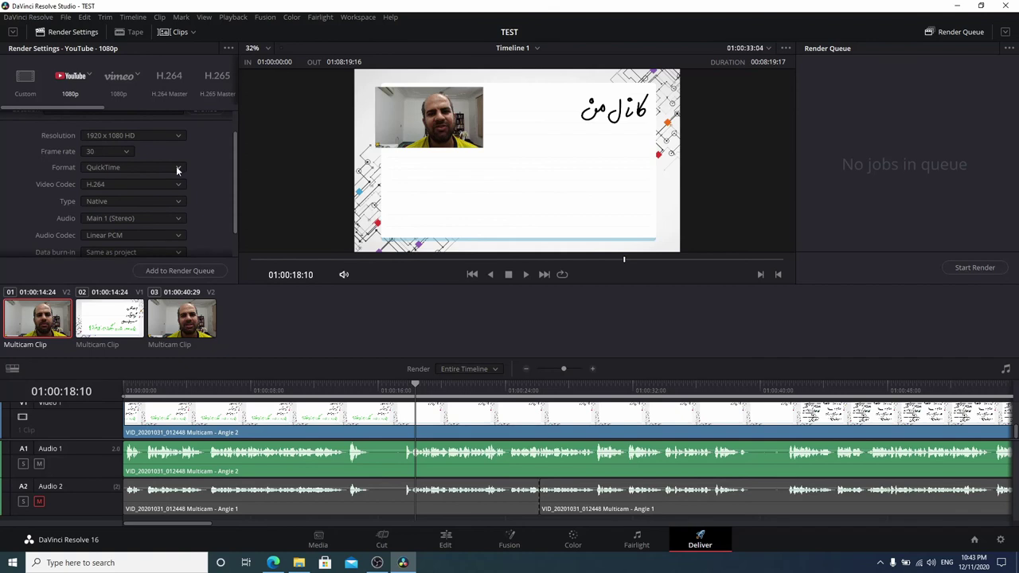
pyautogui.click(177, 170)
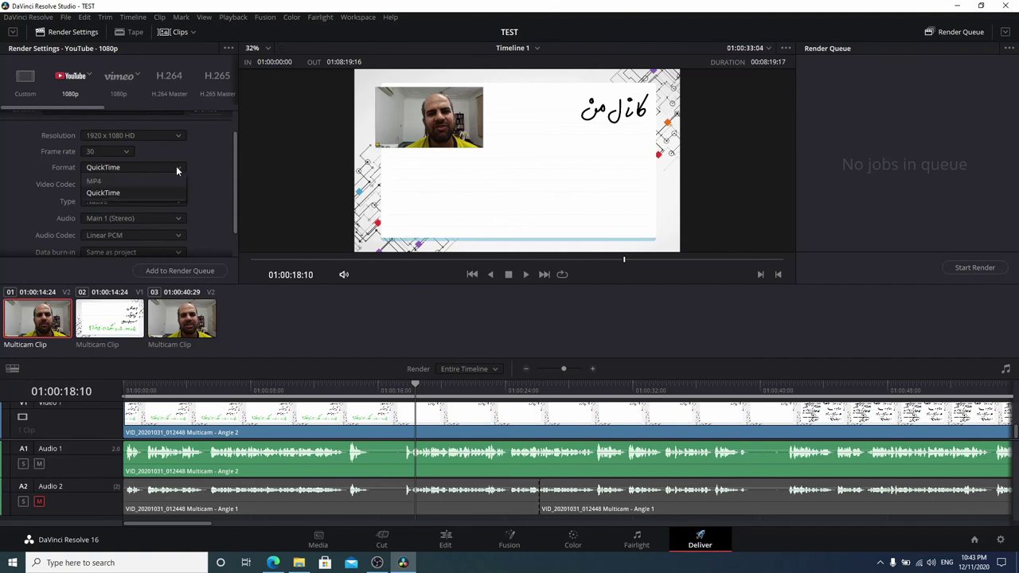
pyautogui.click(112, 177)
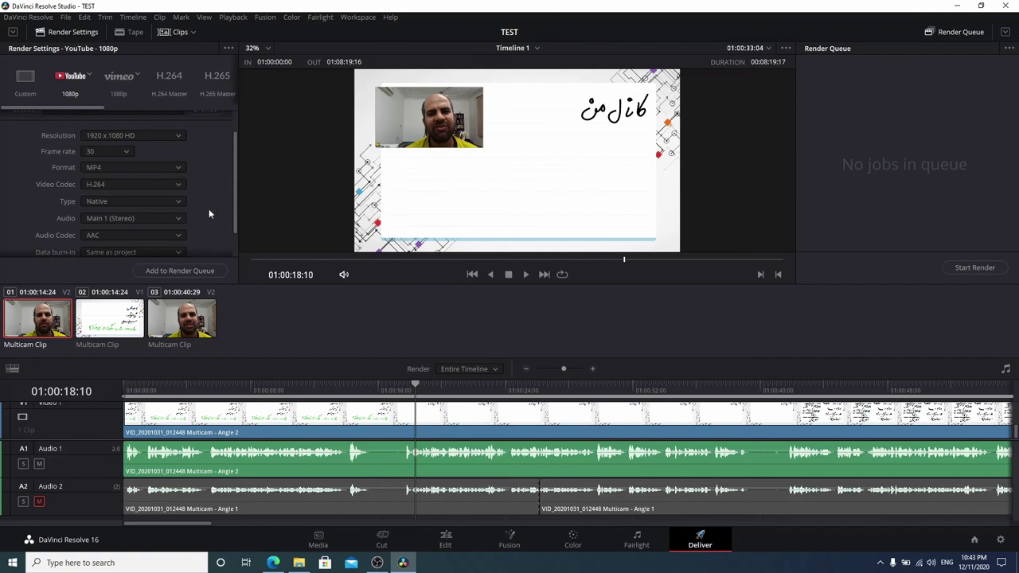
pyautogui.scroll(-1, 209, 214)
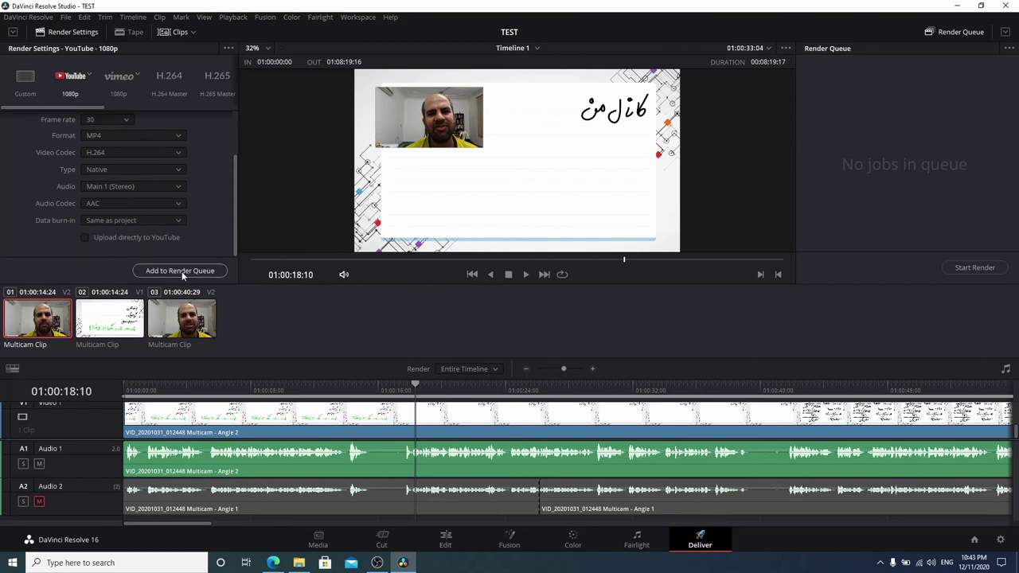
pyautogui.click(212, 272)
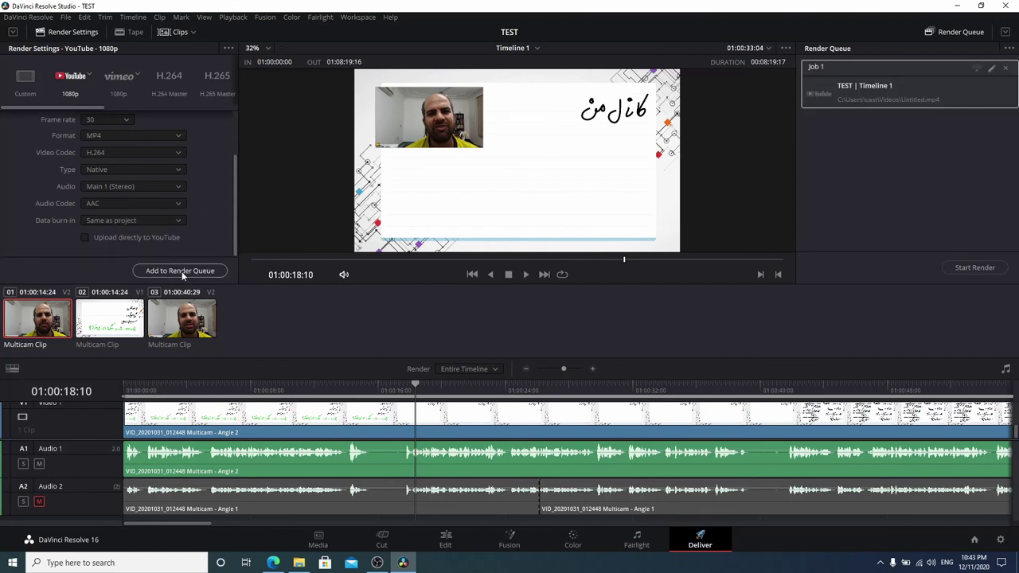
# Step: Start rendering Job 1, replacing the existing output file
pyautogui.click(974, 267)
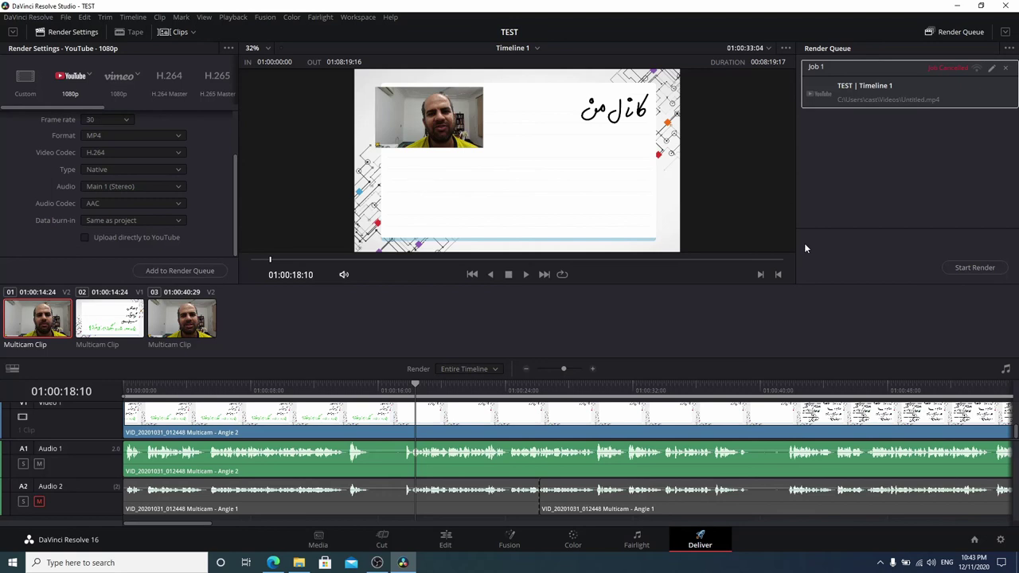
pyautogui.click(969, 267)
pyautogui.click(609, 327)
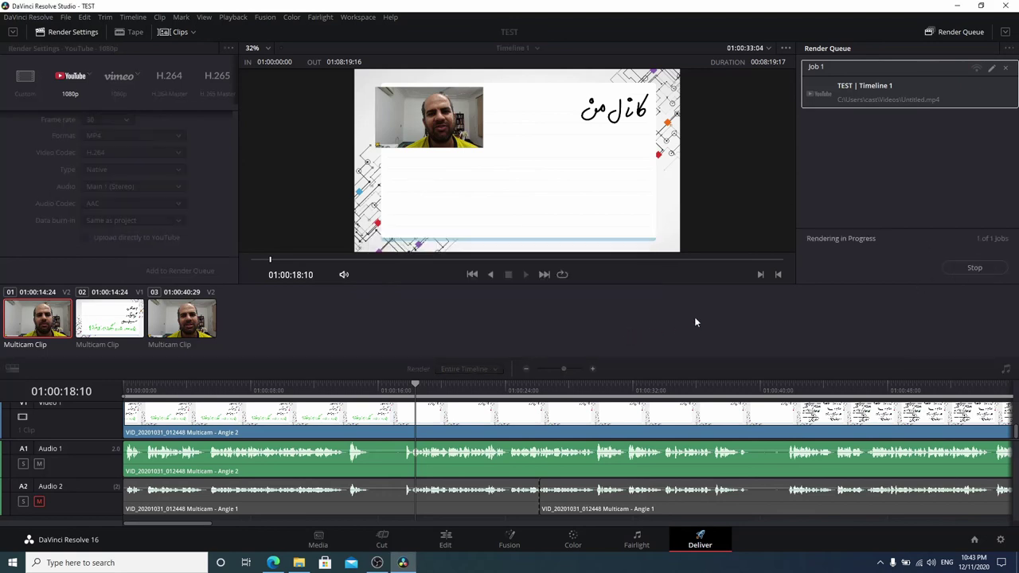